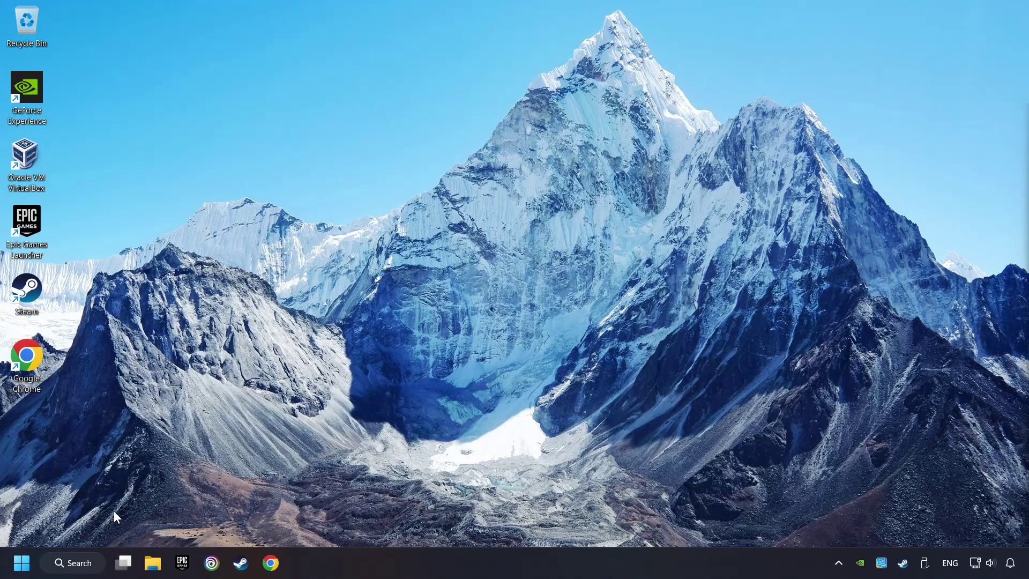
# - In Device Manager, search automatically for a newer NVIDIA GeForce GTX 1050 Ti driver; the best is already installed
pyautogui.click(78, 563)
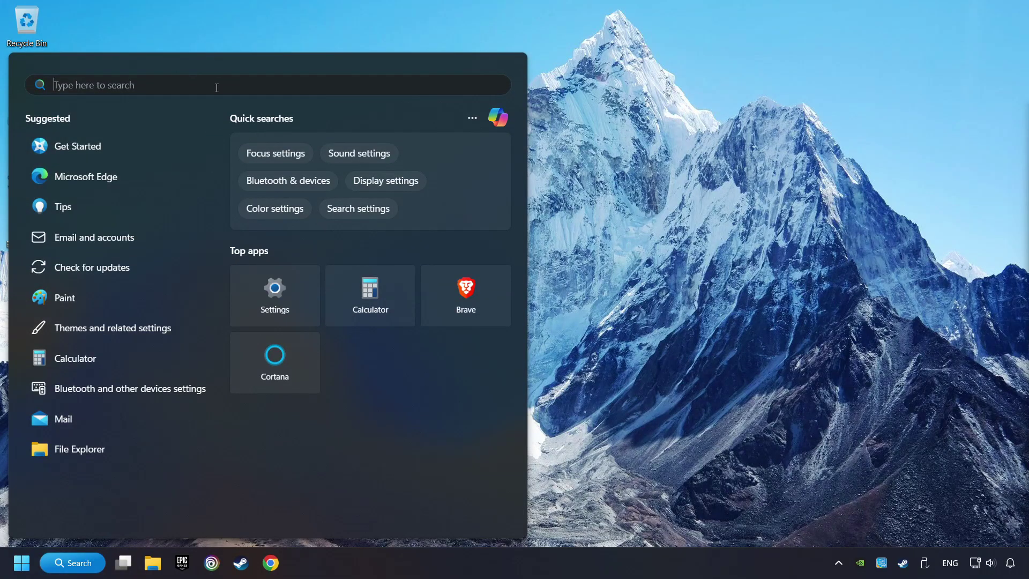
pyautogui.write('device manage')
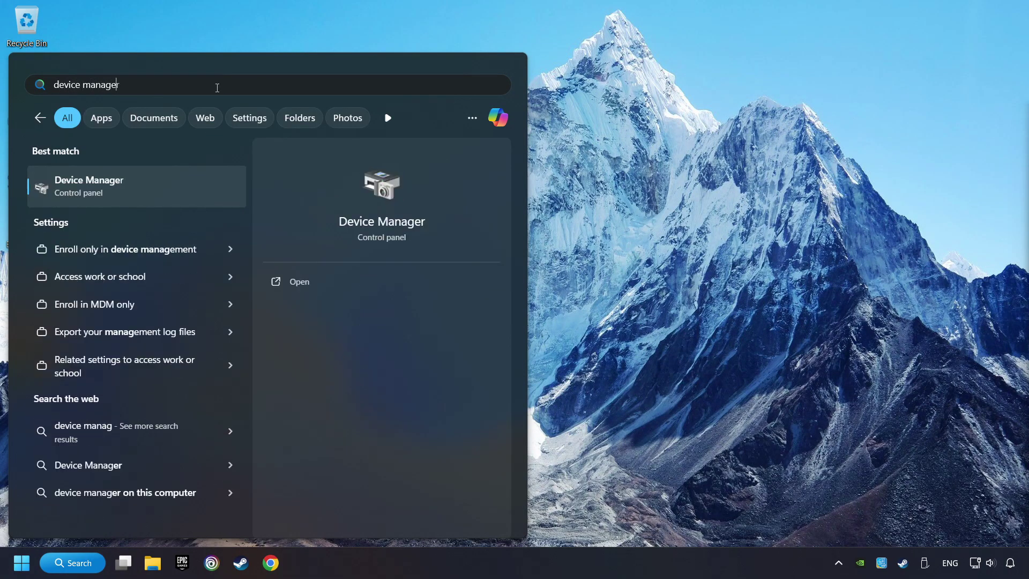
pyautogui.write('r')
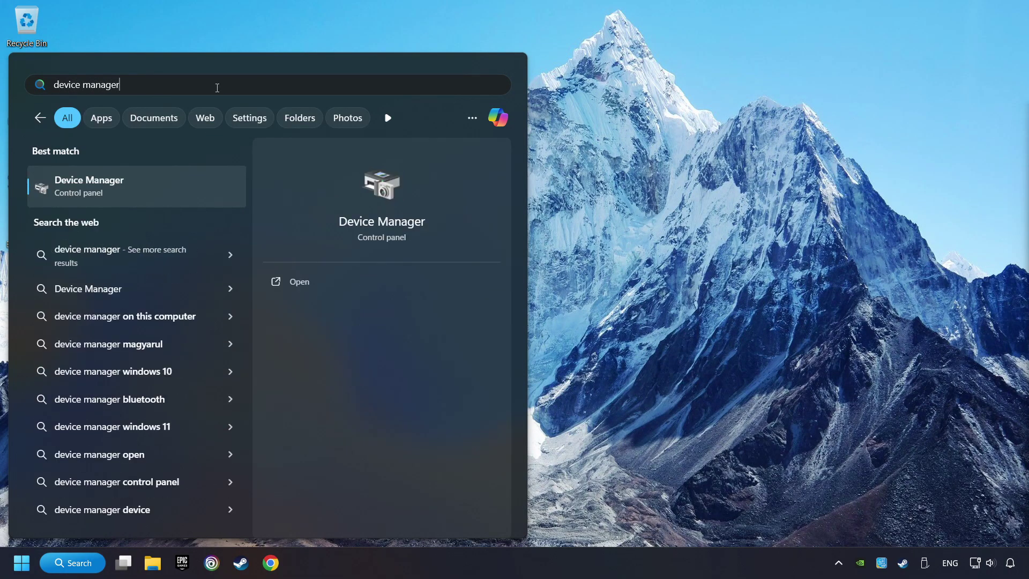
pyautogui.click(210, 187)
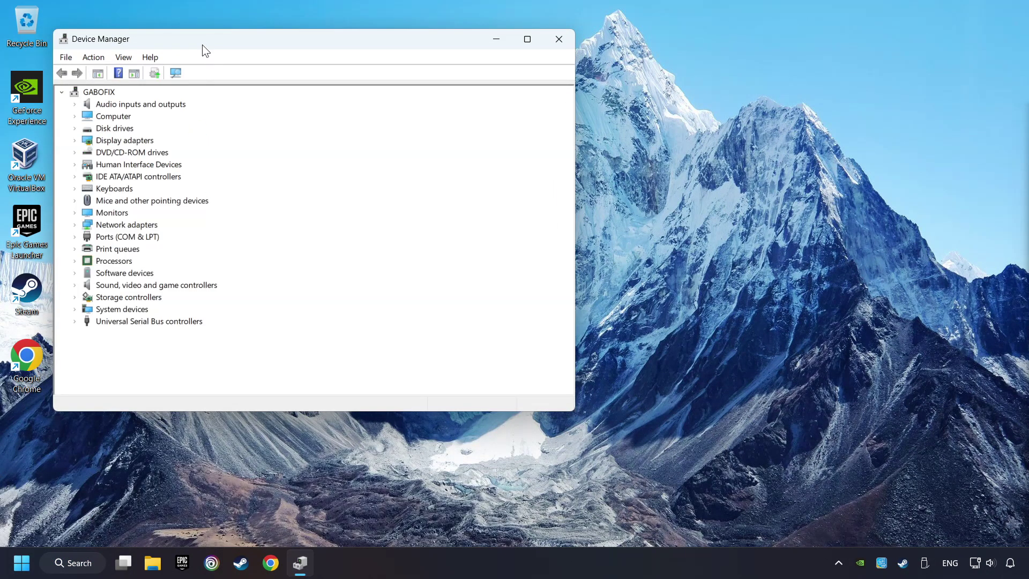
pyautogui.moveTo(201, 43); pyautogui.dragTo(389, 100)
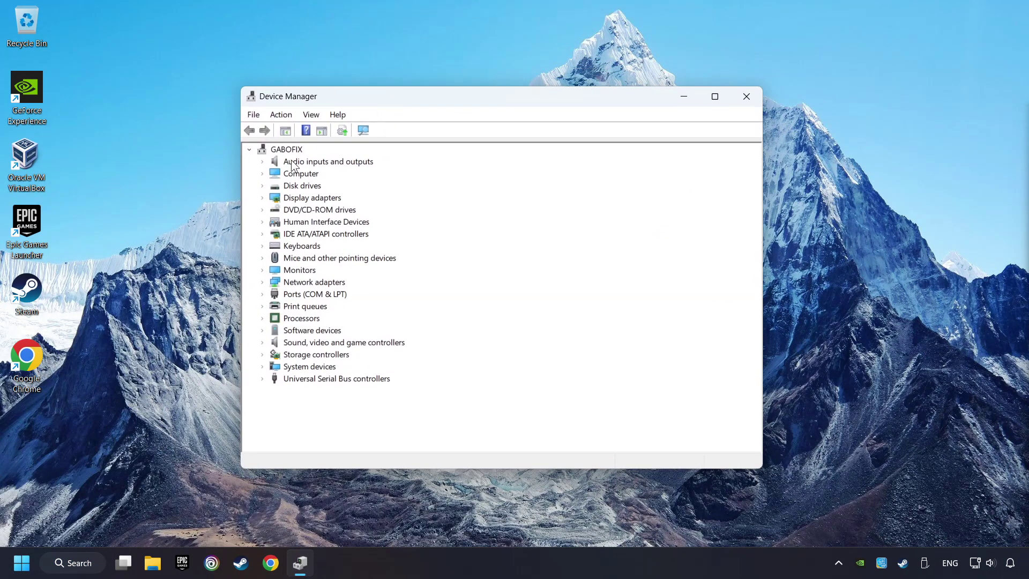
pyautogui.click(278, 199)
pyautogui.click(263, 198)
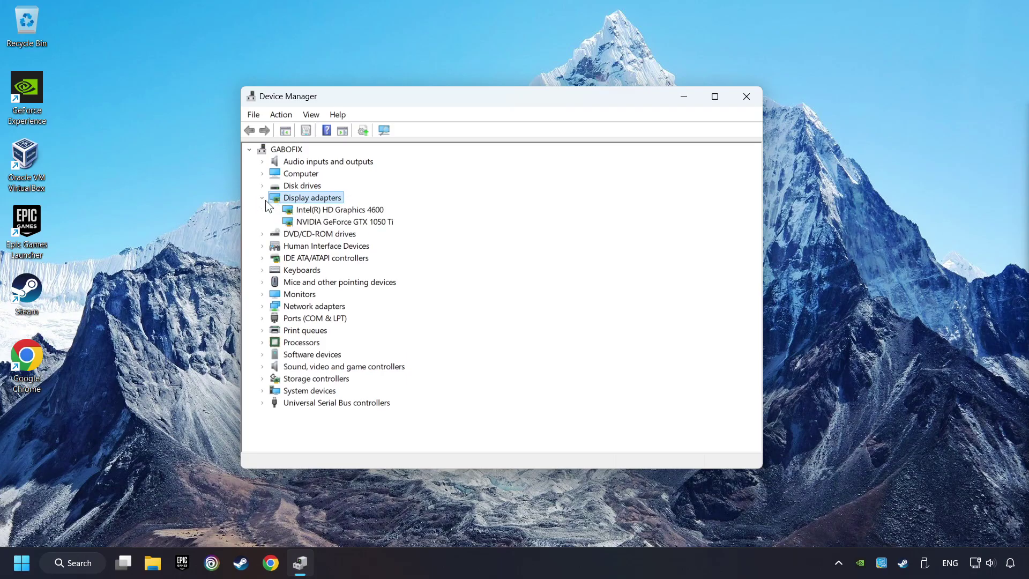
pyautogui.click(298, 225)
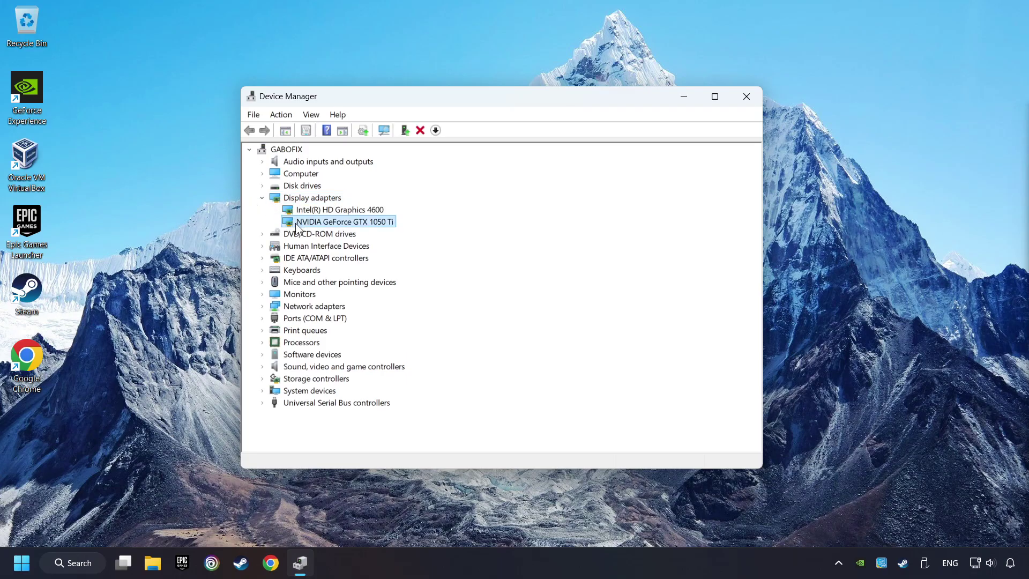
pyautogui.rightClick(361, 221)
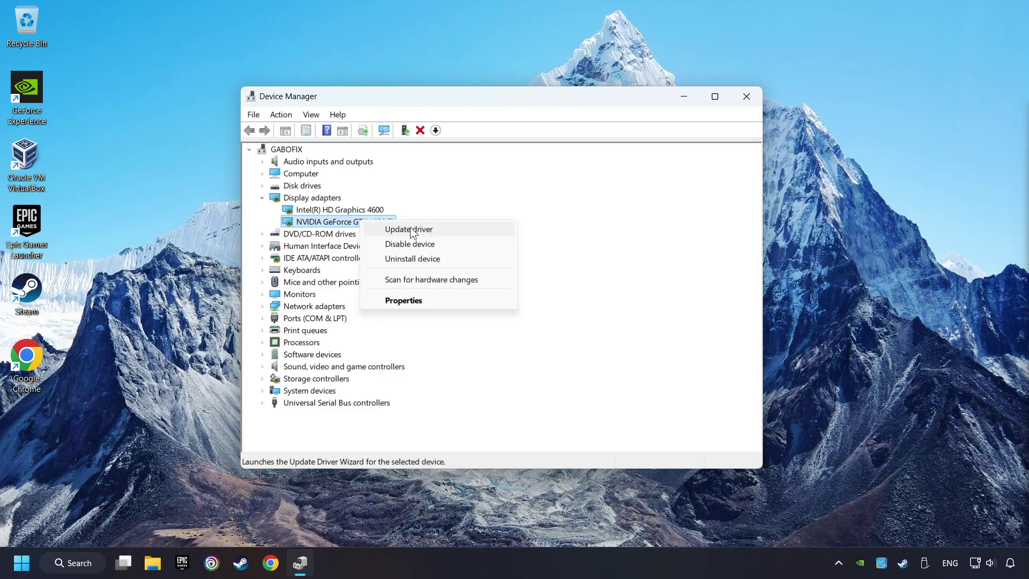
pyautogui.click(475, 229)
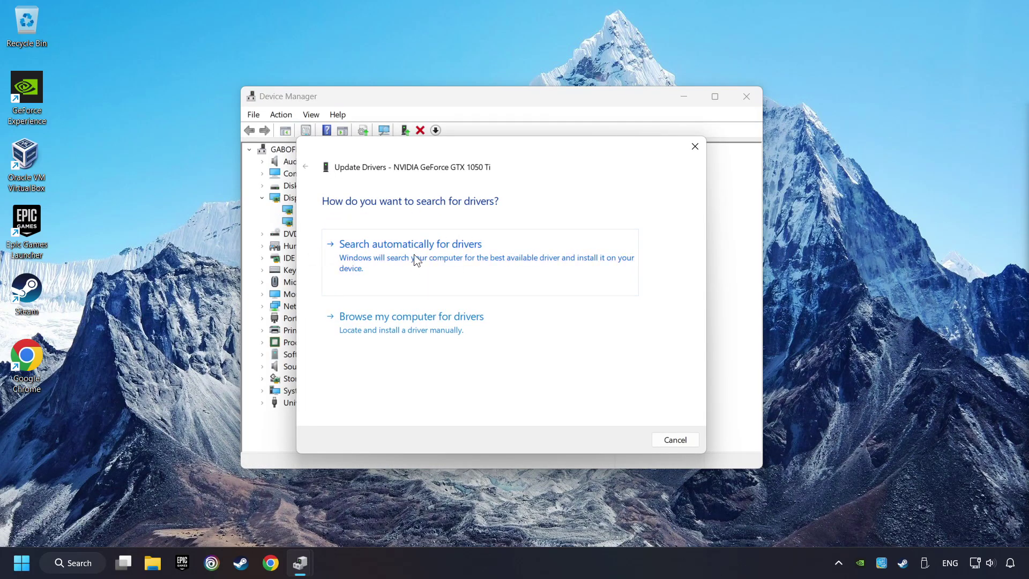
pyautogui.click(454, 260)
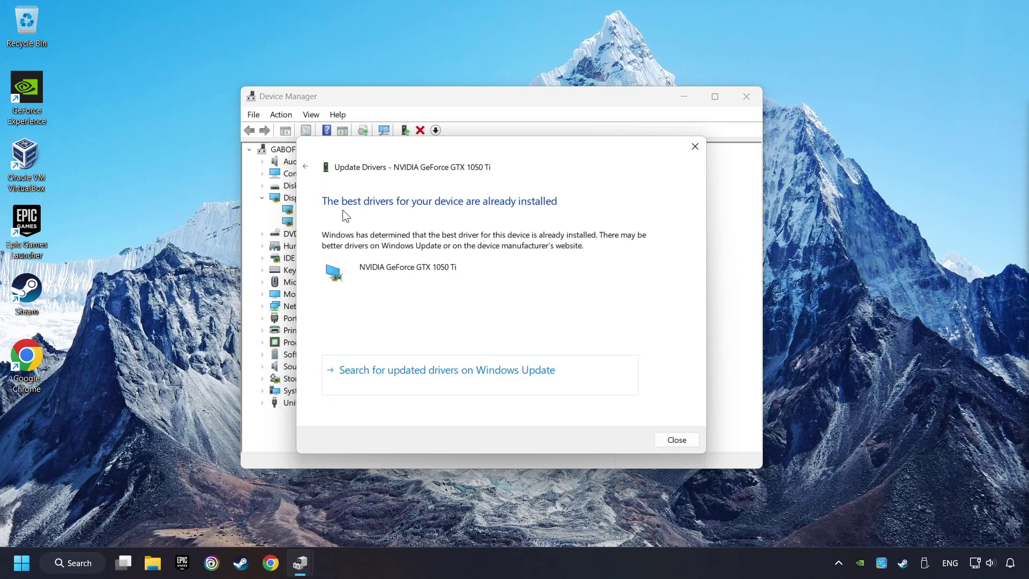
pyautogui.click(677, 439)
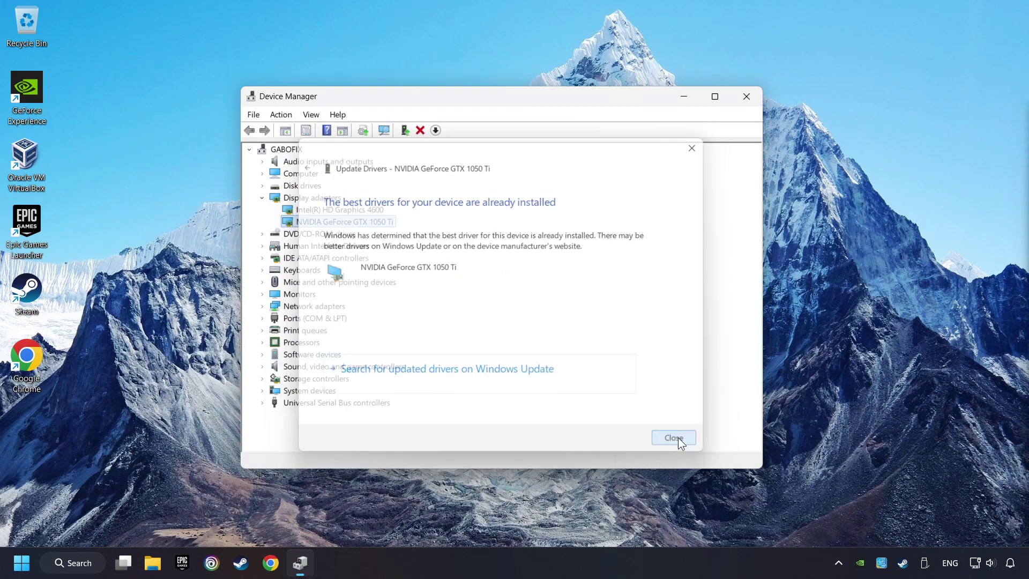
# - Google 'nvidia geforce driver download', download GeForce Experience from the Official GeForce Drivers page, and launch it
pyautogui.click(746, 98)
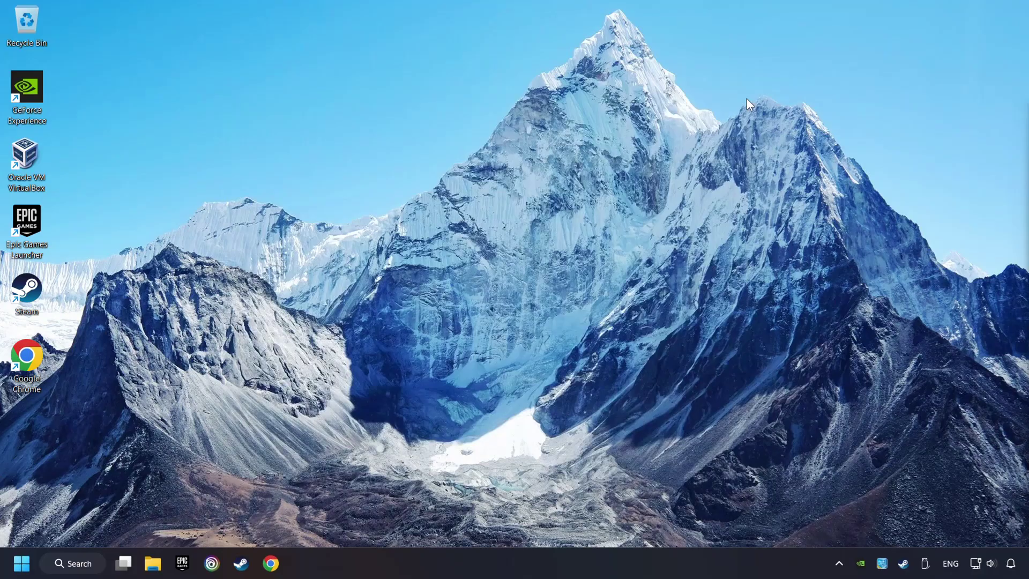
pyautogui.click(271, 563)
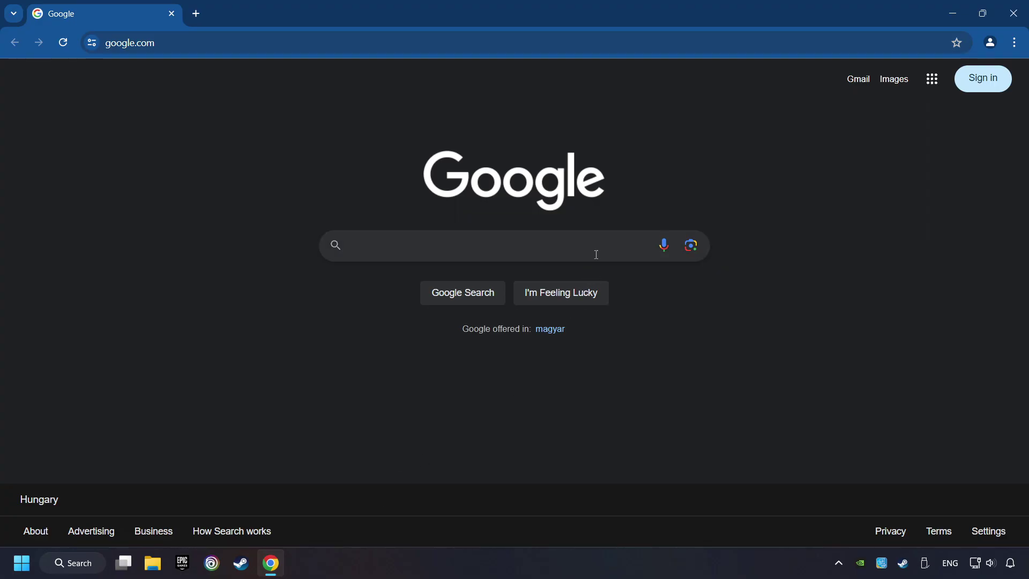
pyautogui.write('nvidia ')
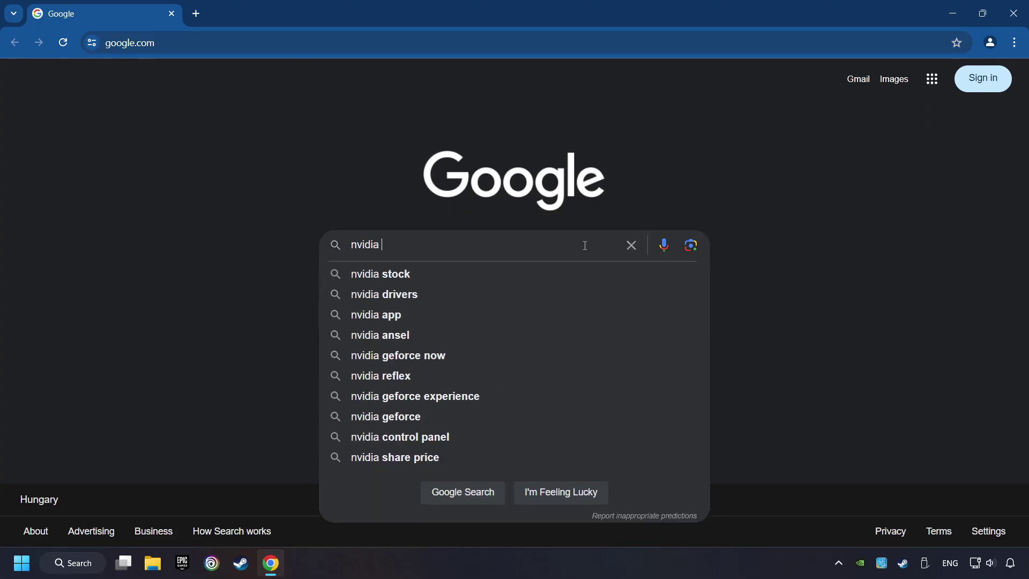
pyautogui.write('geforce drive')
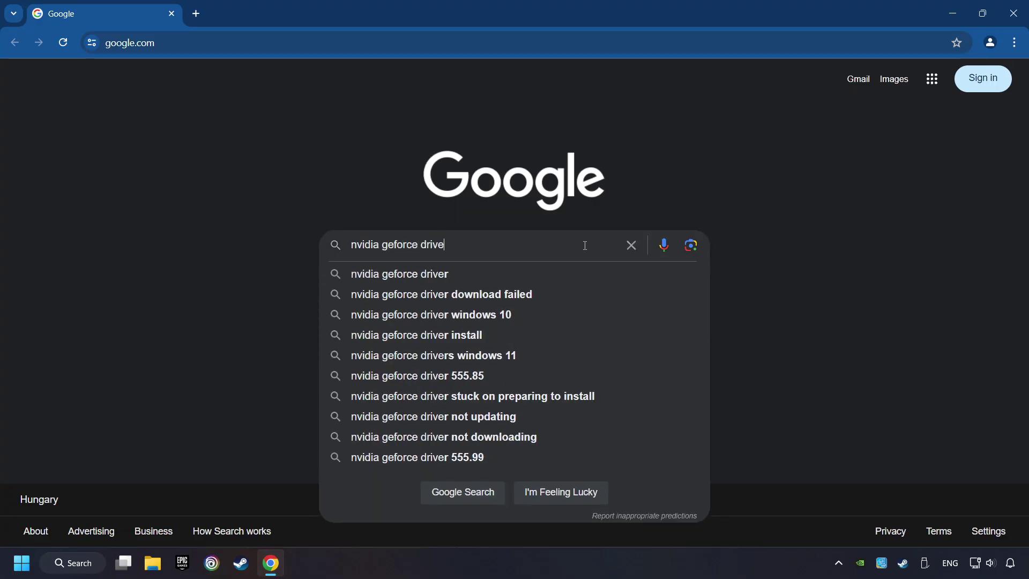
pyautogui.write('r download')
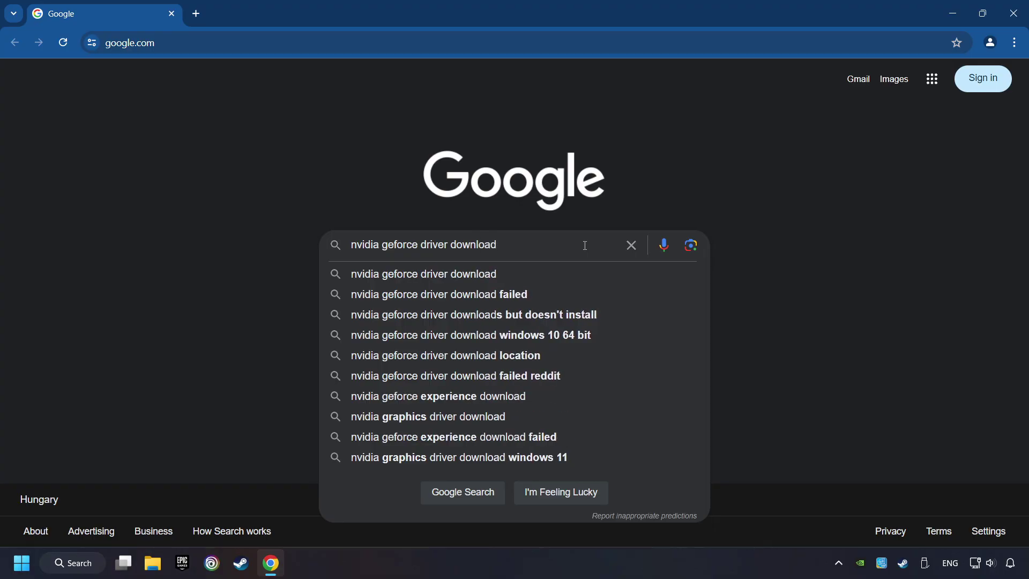
pyautogui.press('Return')
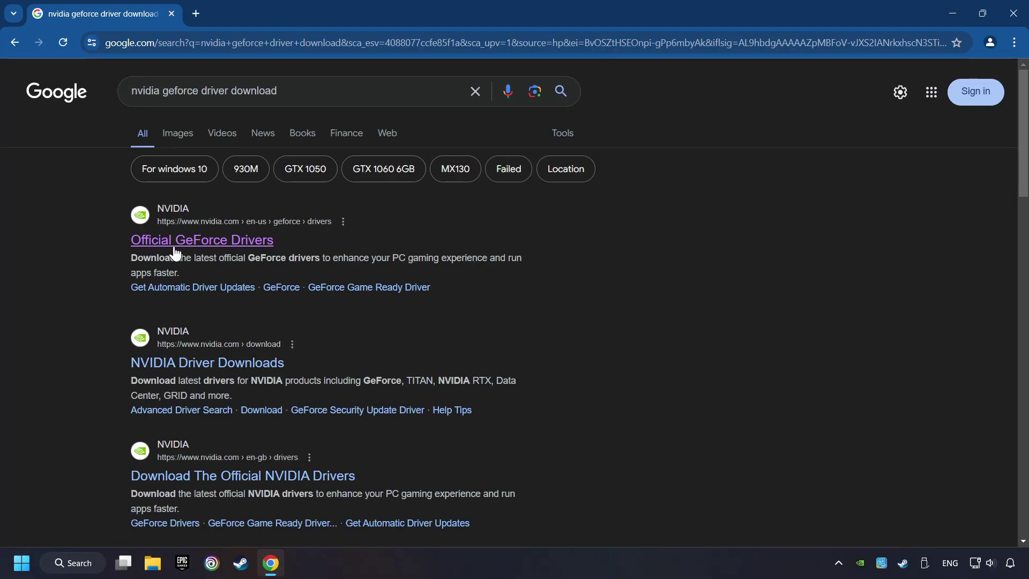
pyautogui.click(218, 242)
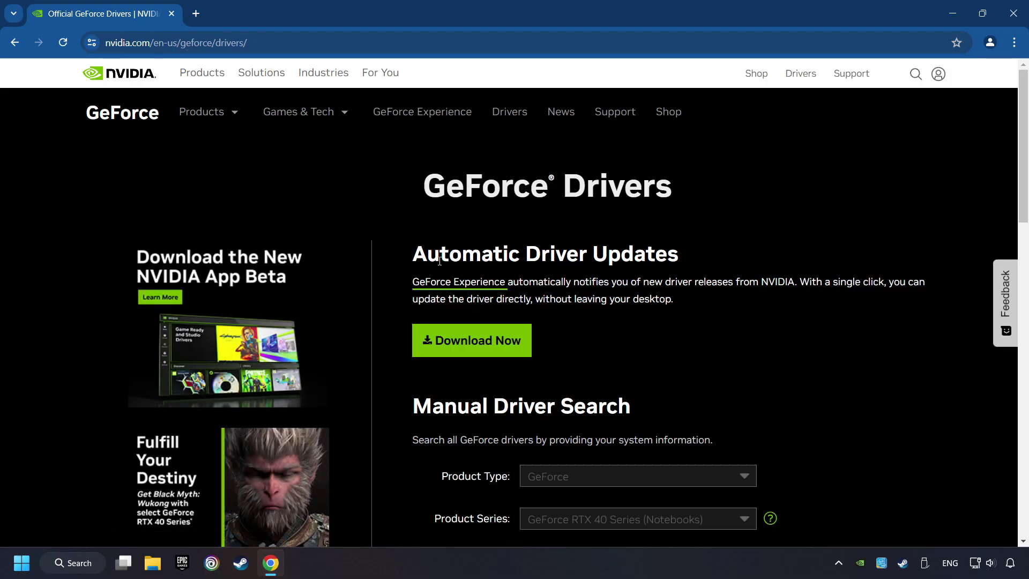
pyautogui.click(484, 354)
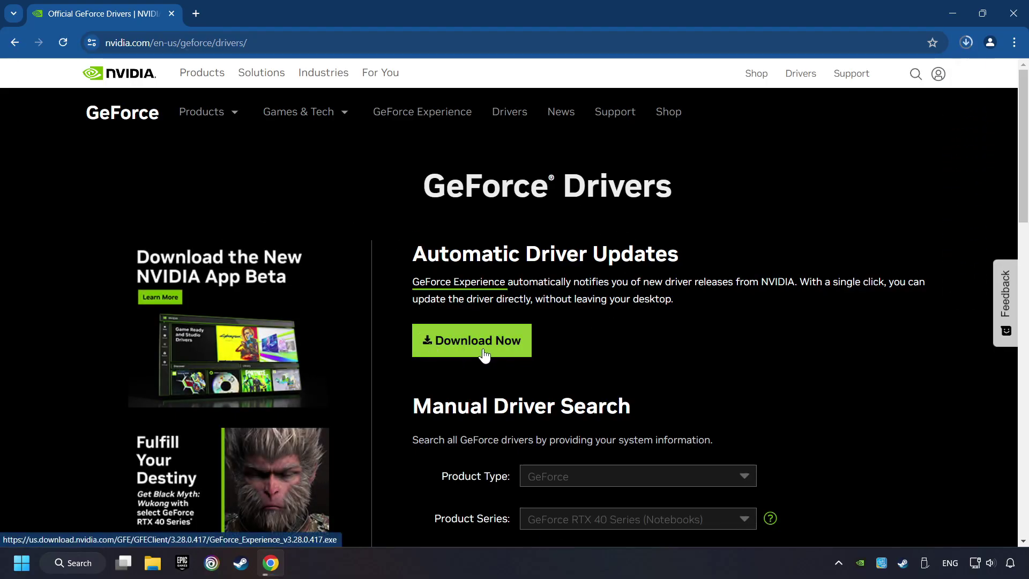
pyautogui.click(967, 43)
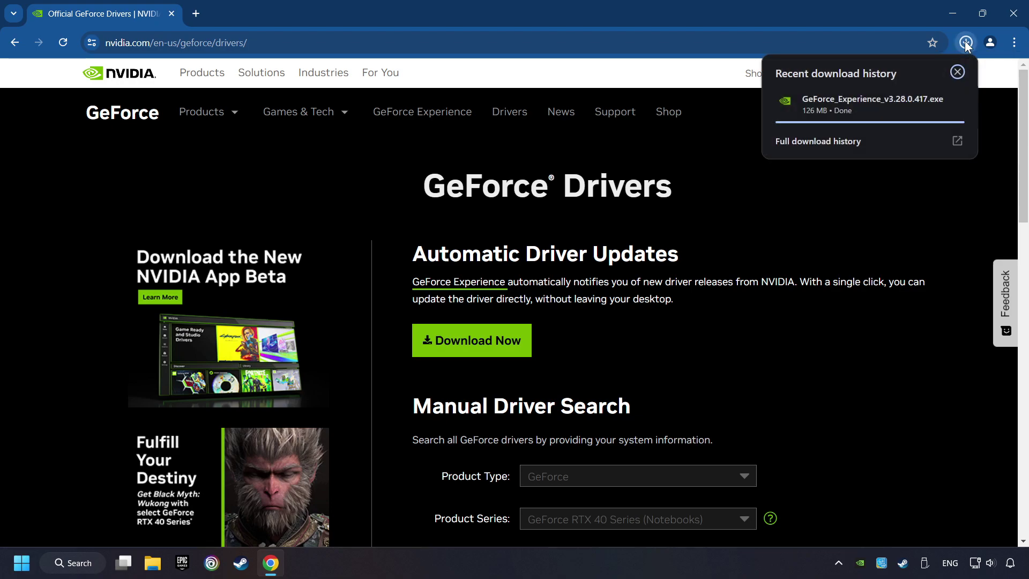
pyautogui.click(877, 111)
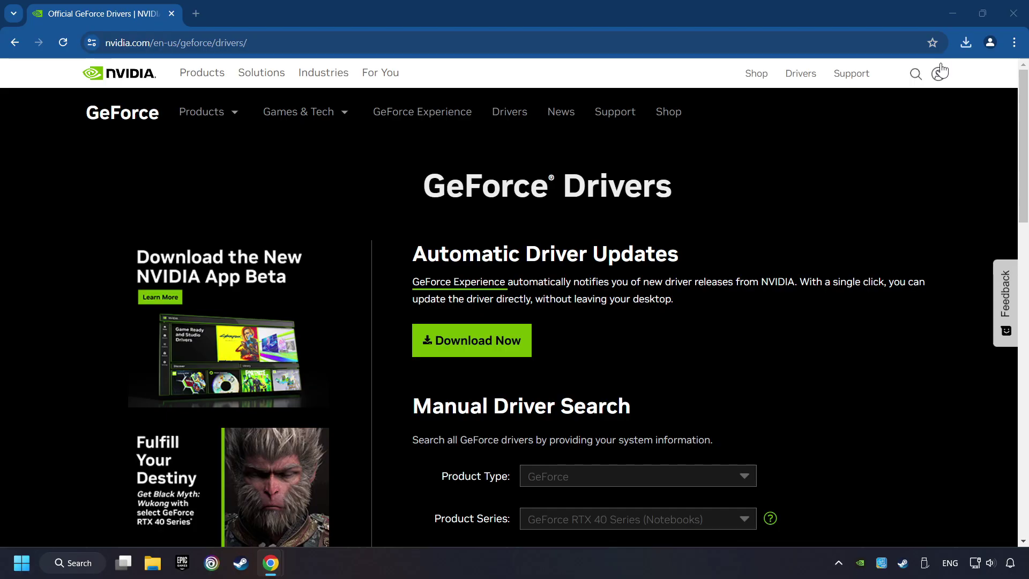
# - Close Chrome and accept the license to install GeForce Experience 3.28.0.417
pyautogui.click(1010, 15)
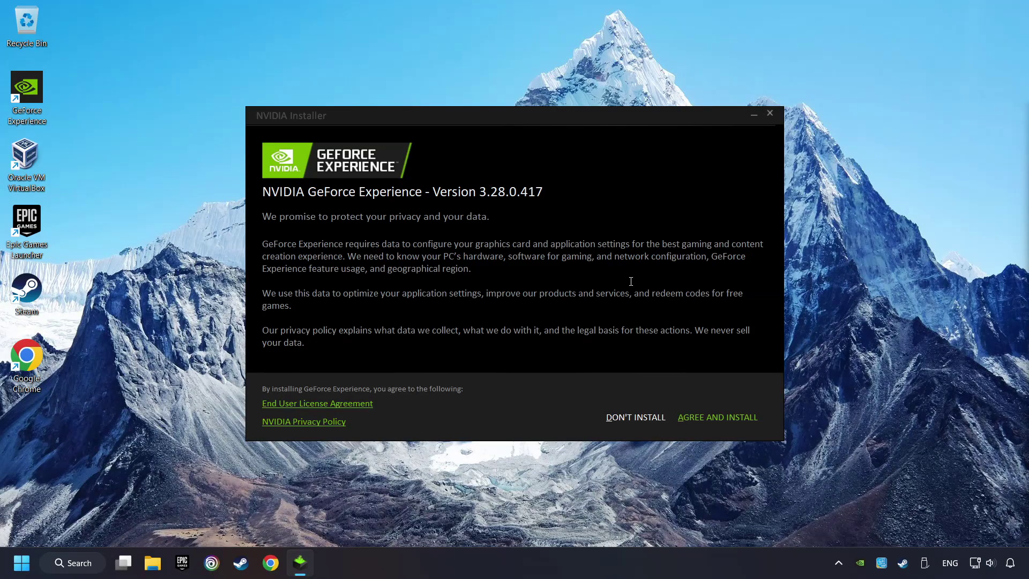
pyautogui.click(734, 423)
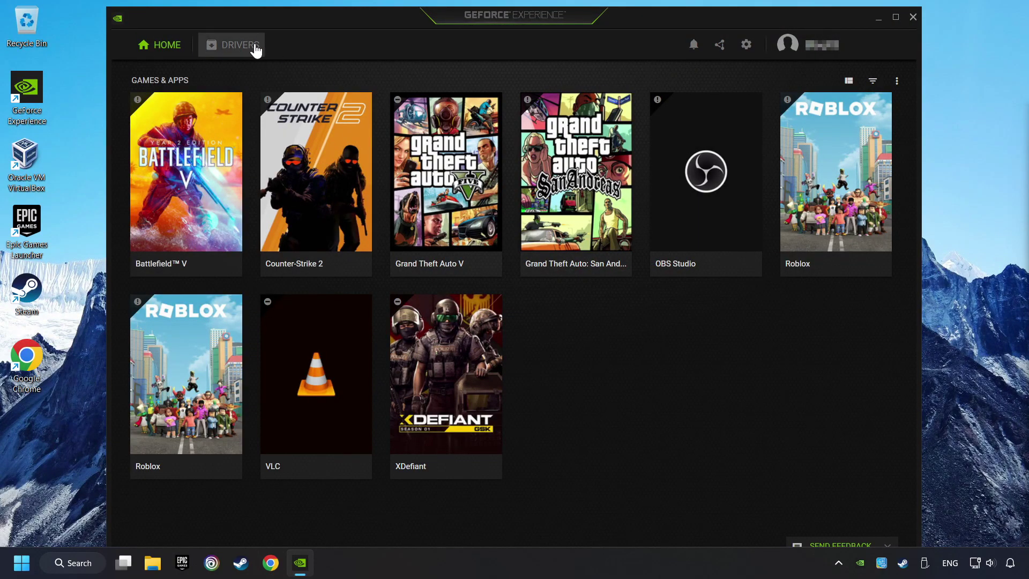
# - Check the Drivers page to confirm Game Ready Driver 556.12 is the latest, then close GeForce Experience
pyautogui.click(235, 54)
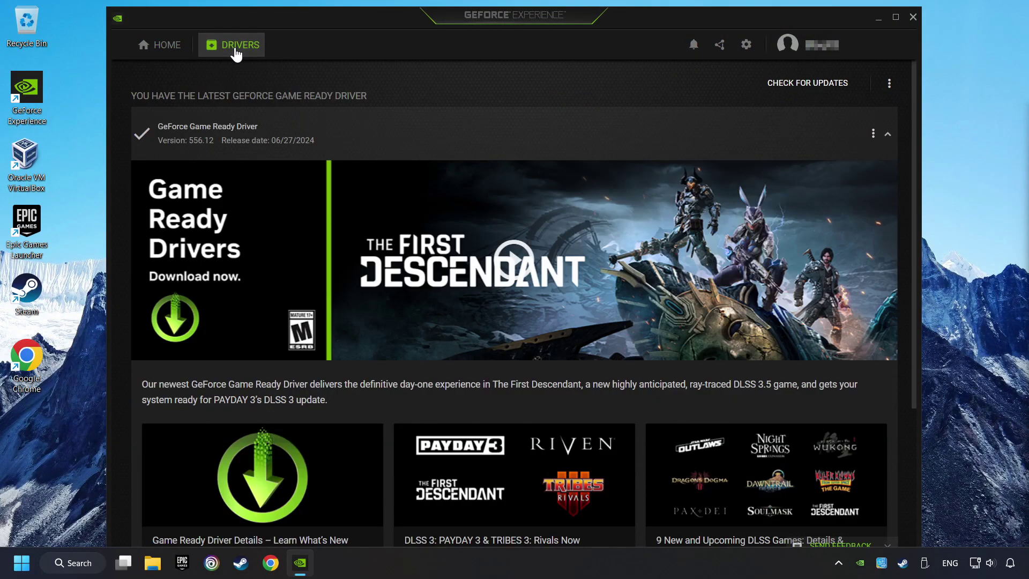
pyautogui.click(801, 95)
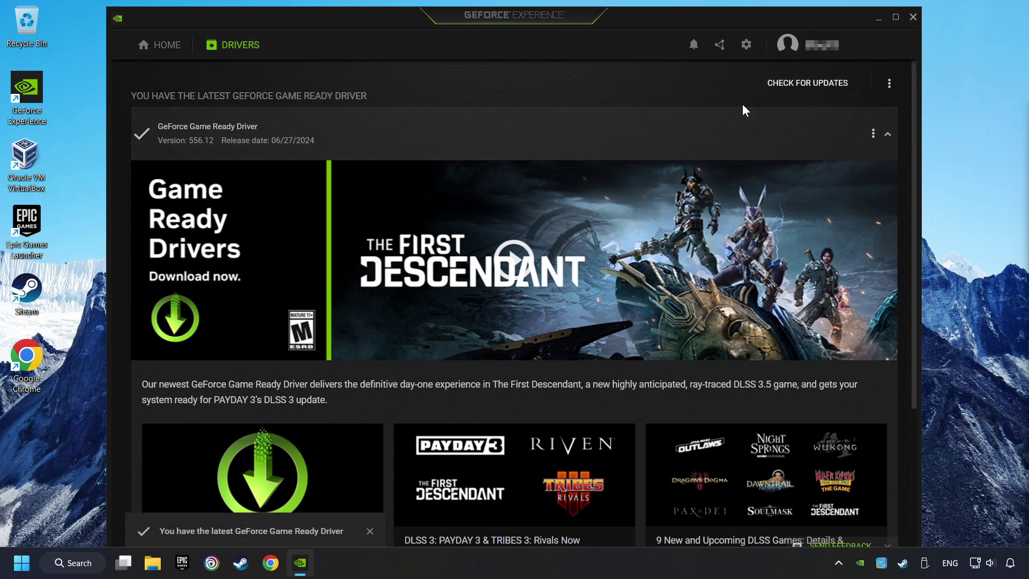
pyautogui.click(913, 18)
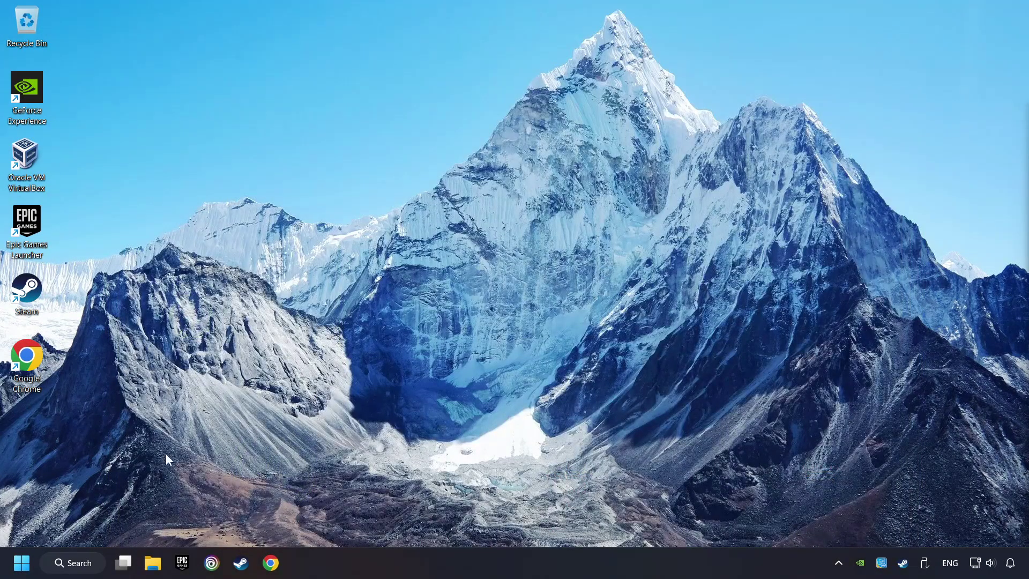
# - Open the Graphics settings page and find the GAME.exe entry without adding a new app
pyautogui.click(58, 562)
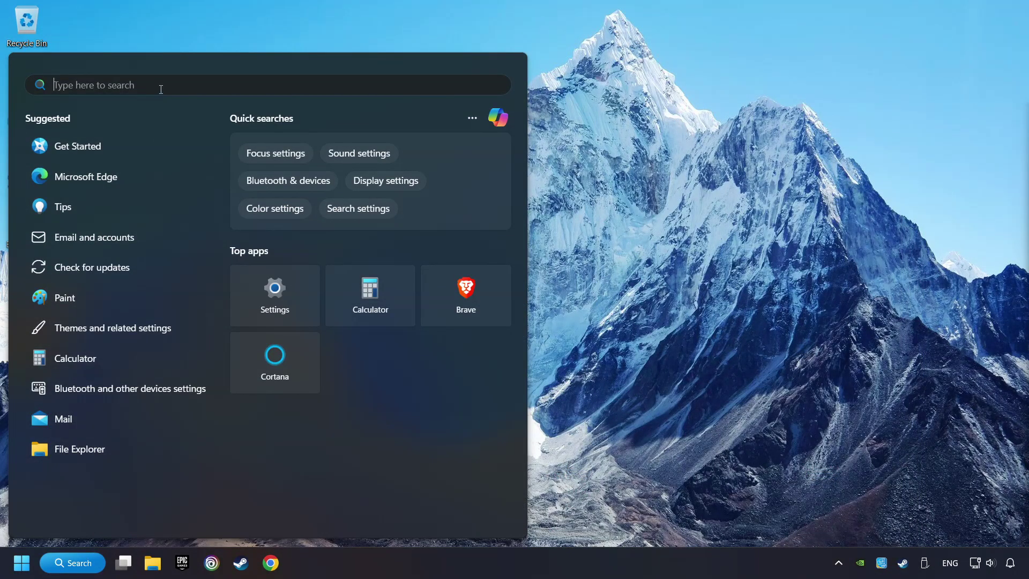
pyautogui.write('grap')
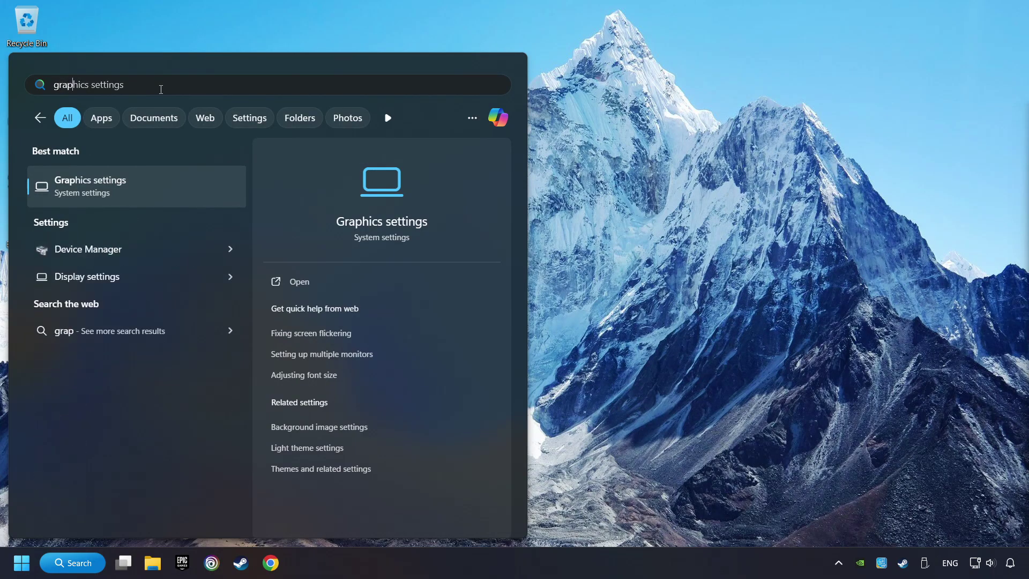
pyautogui.write('hics settings')
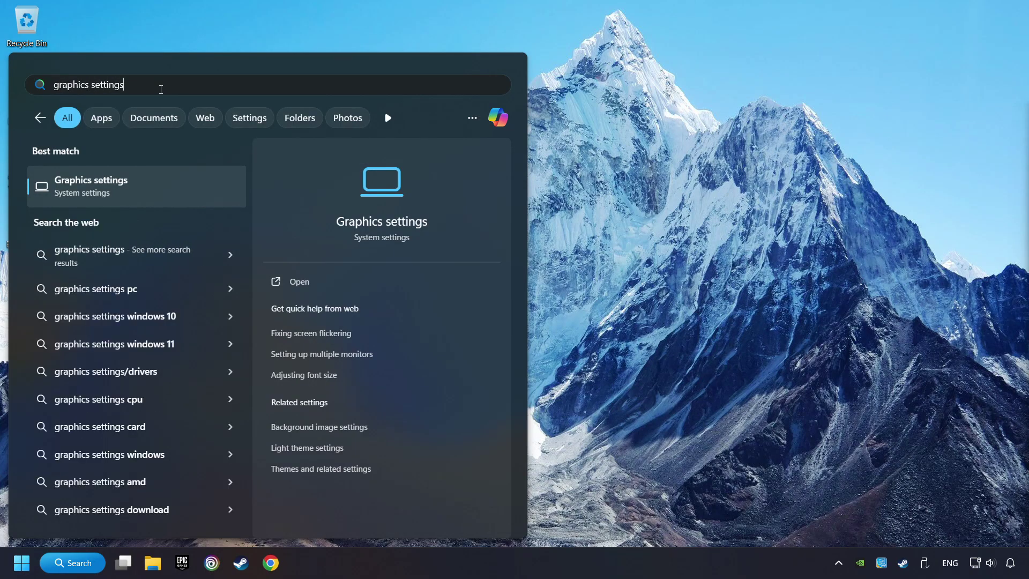
pyautogui.click(203, 193)
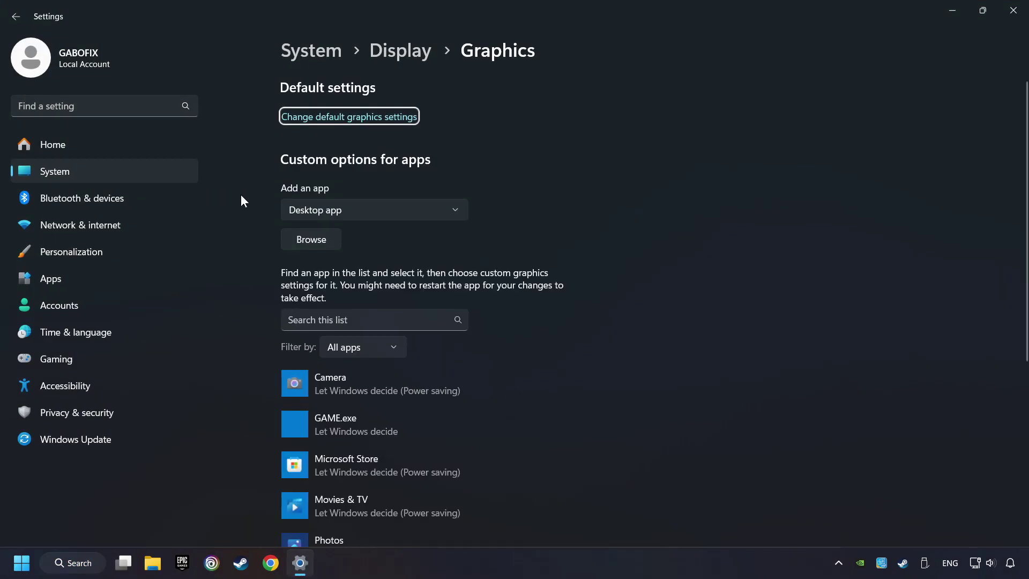
pyautogui.scroll(-3, 248, 212)
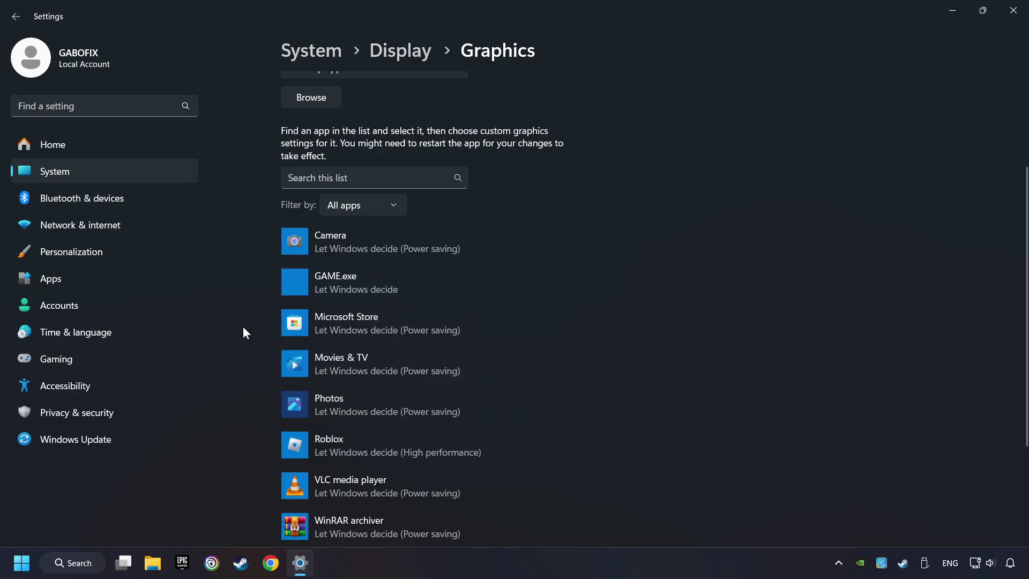
pyautogui.scroll(2, 242, 328)
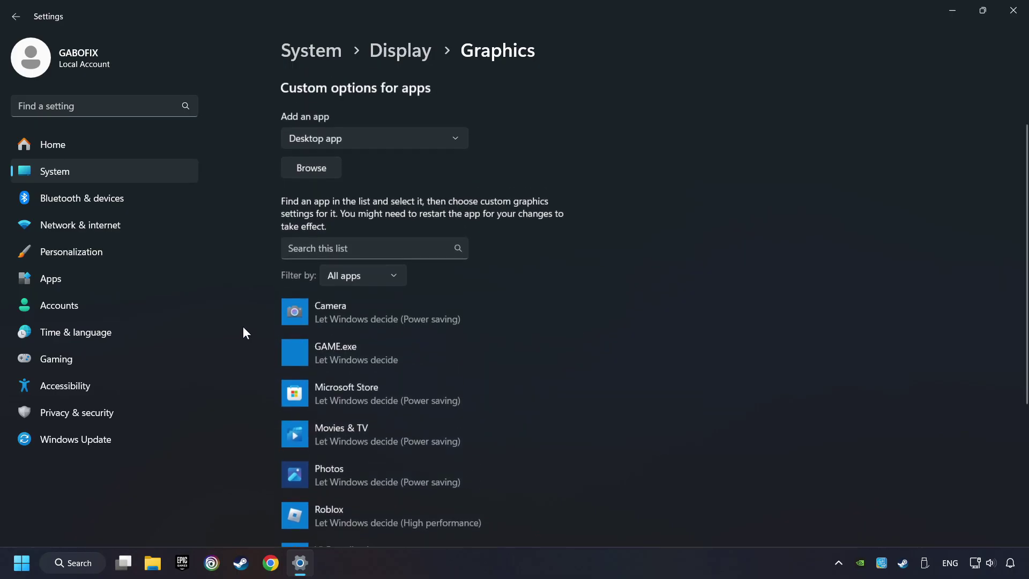
pyautogui.click(311, 170)
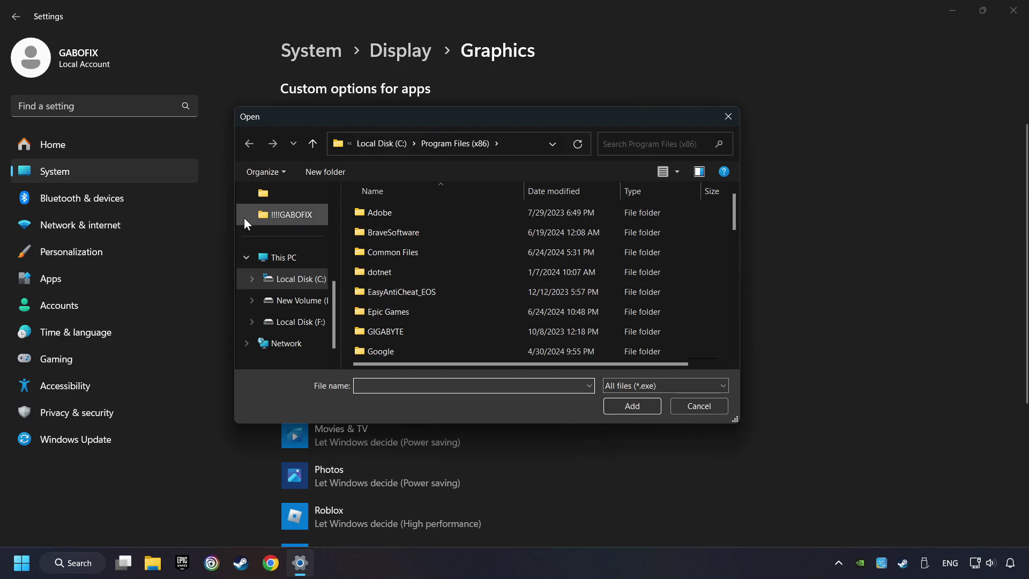
pyautogui.click(729, 117)
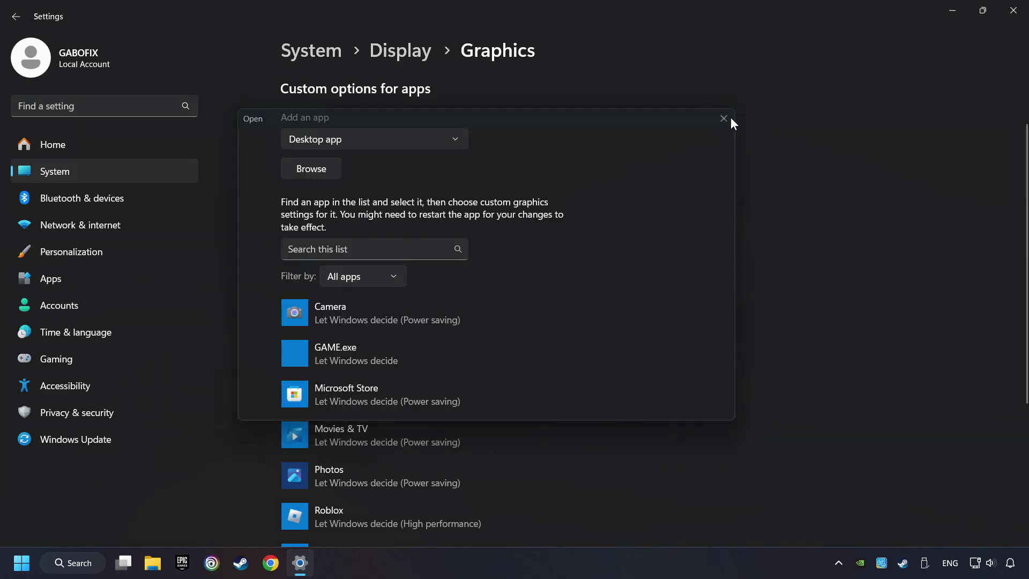
pyautogui.scroll(-2, 359, 346)
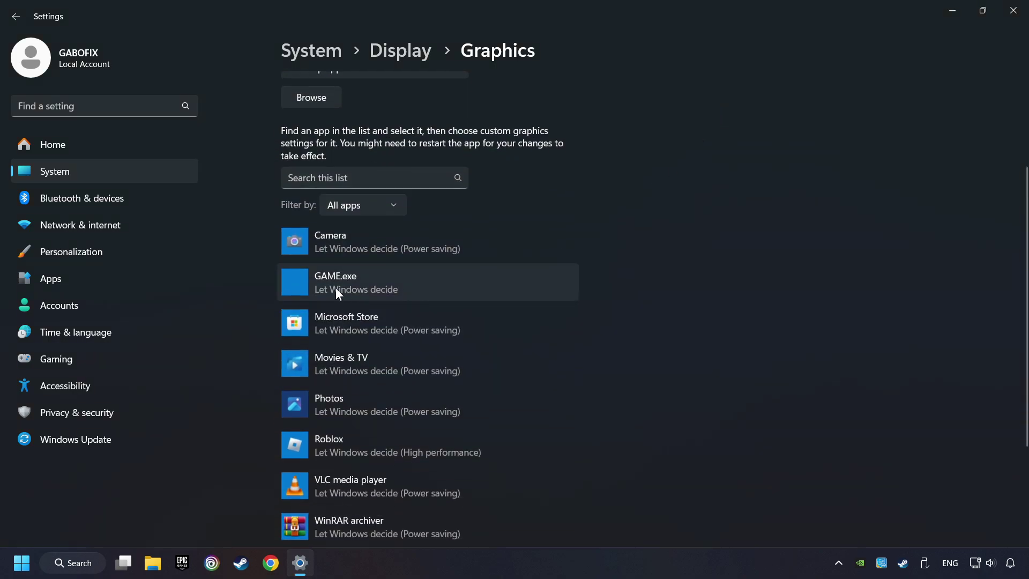
# - Set GAME.exe to High performance (GeForce GTX 1050 Ti), save, and close Settings
pyautogui.click(368, 280)
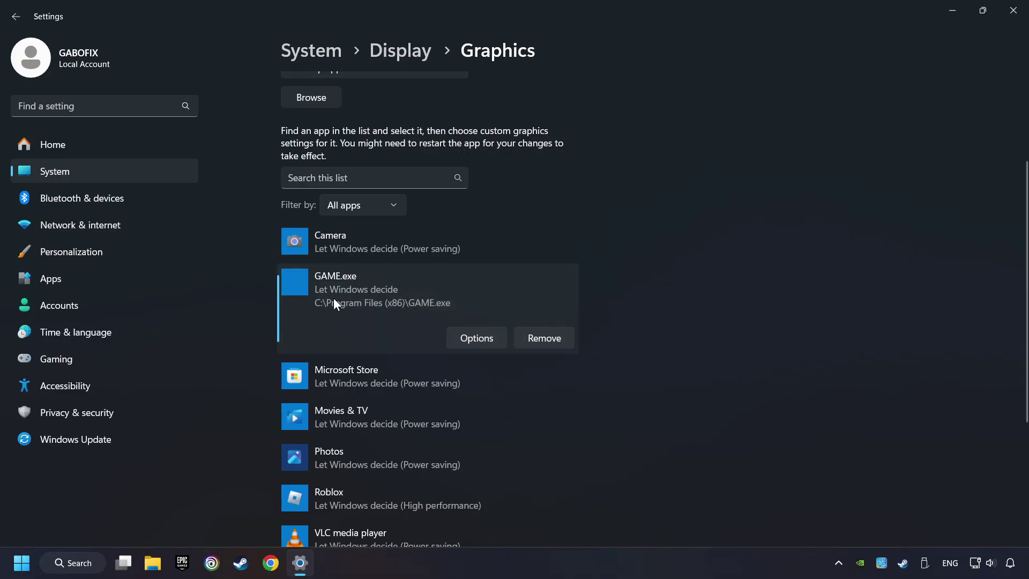
pyautogui.click(484, 339)
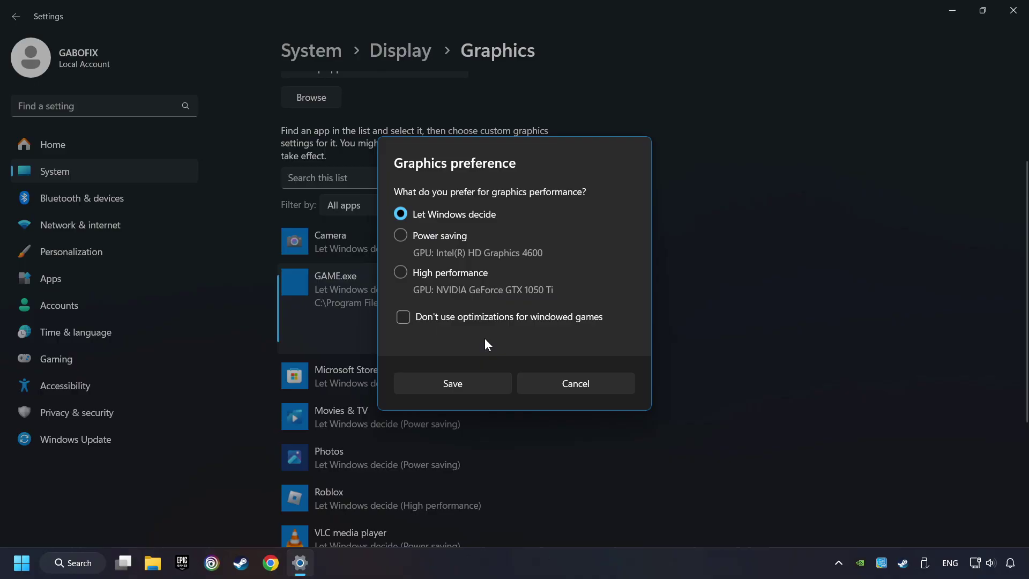
pyautogui.click(401, 273)
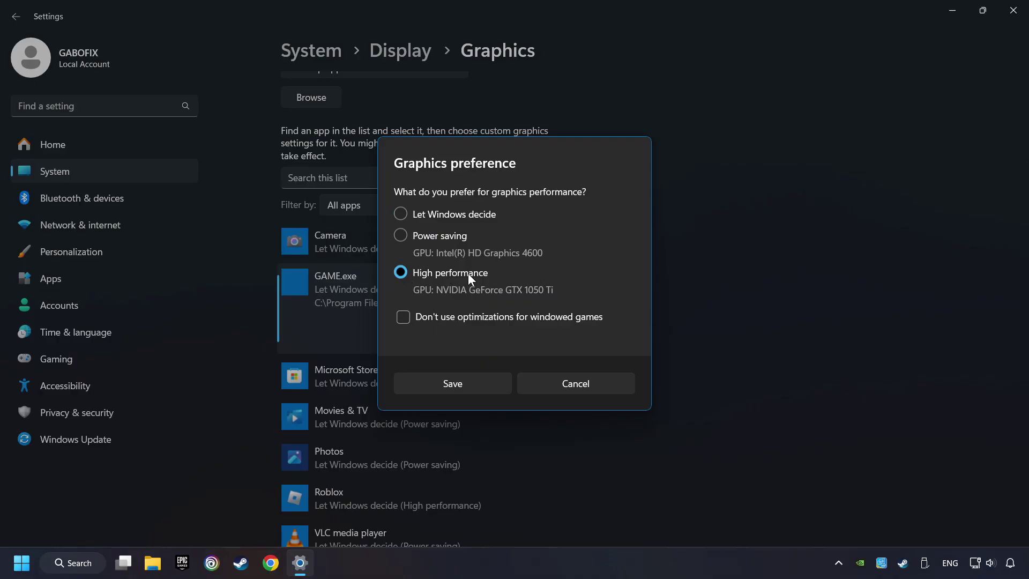
pyautogui.click(470, 382)
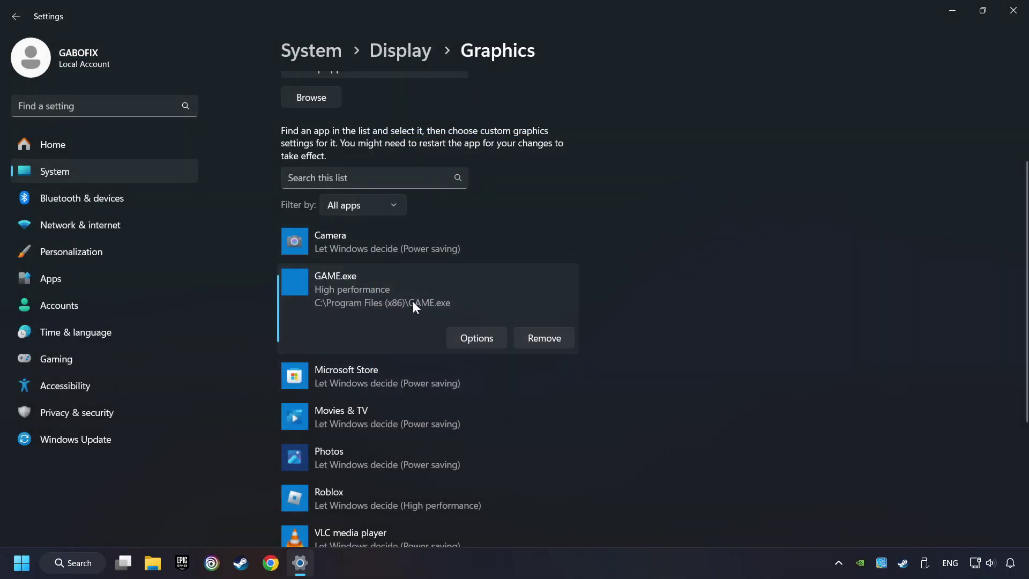
pyautogui.click(1018, 14)
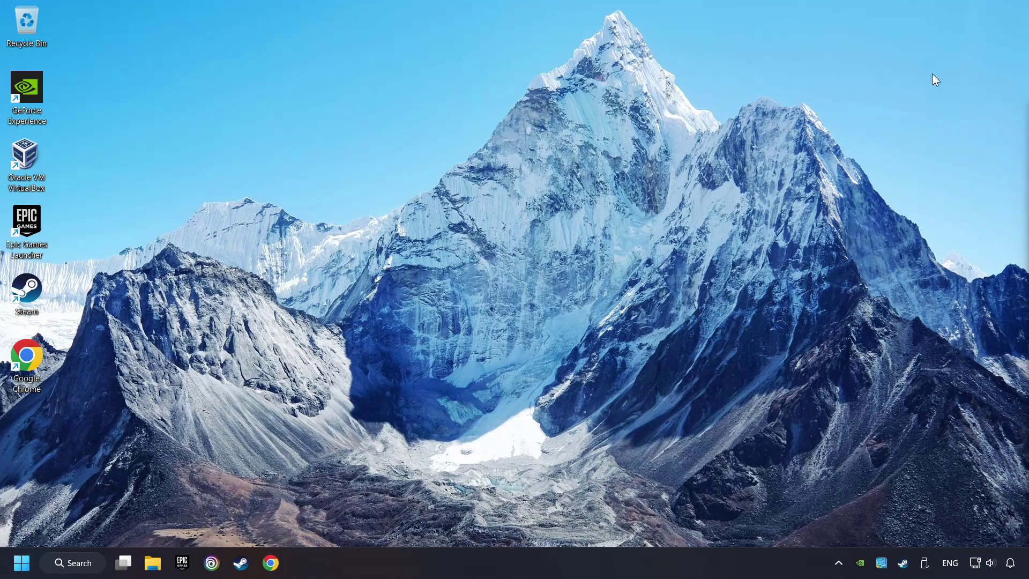
# - Verify the integrity of GAME's files from its Installed Files properties in the Steam library
pyautogui.click(240, 563)
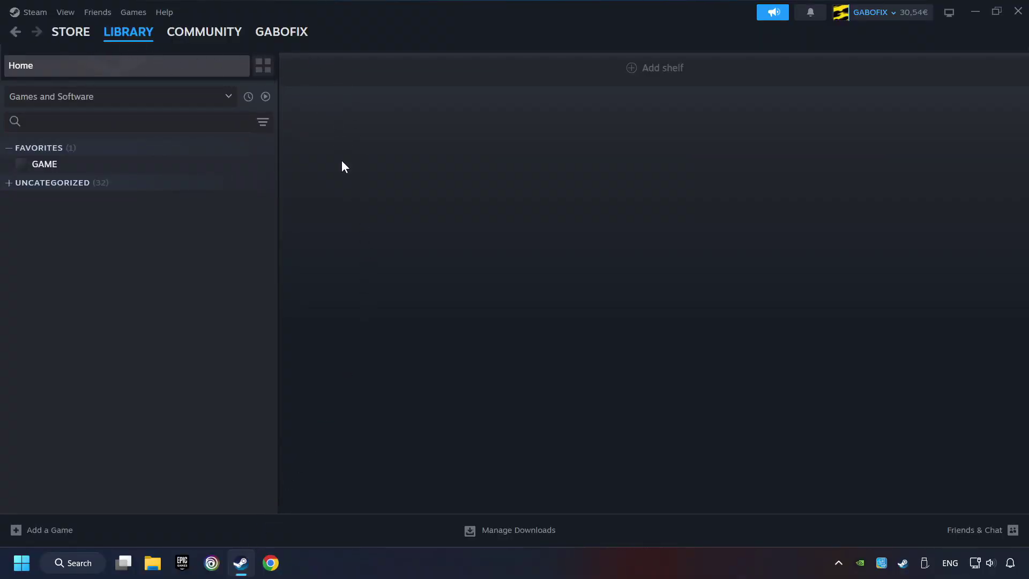
pyautogui.click(227, 166)
pyautogui.rightClick(227, 166)
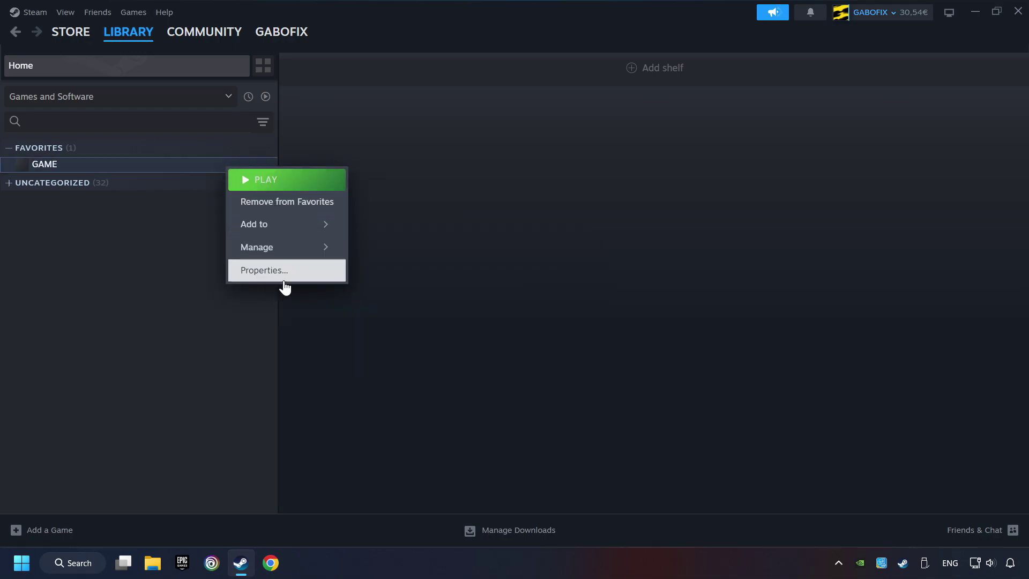
pyautogui.click(316, 277)
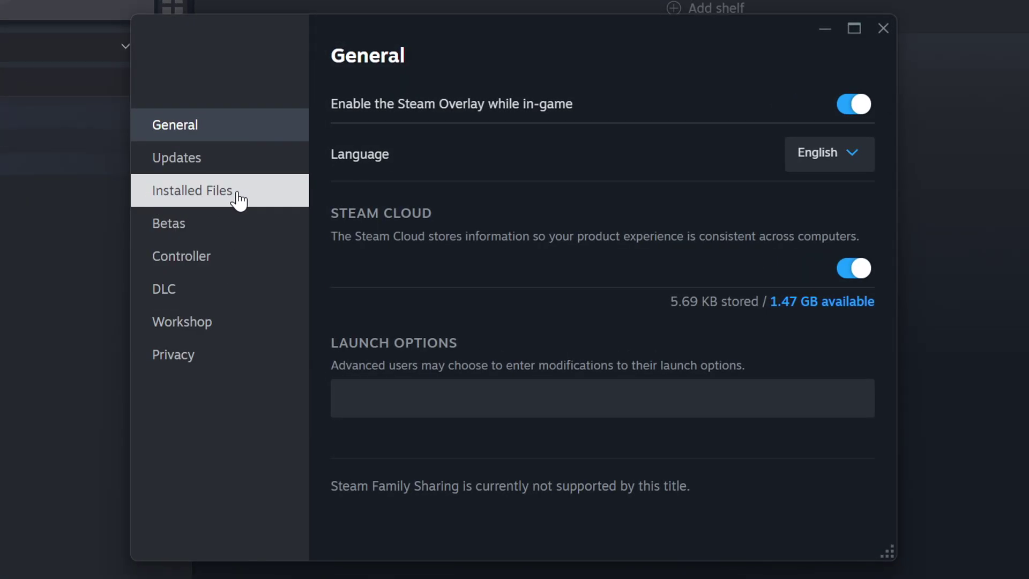
pyautogui.click(238, 200)
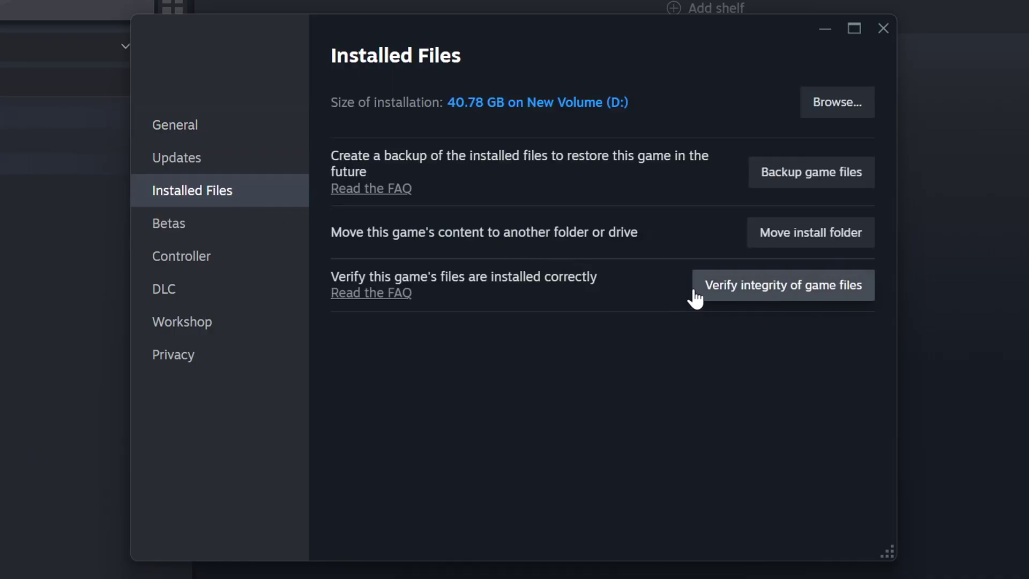
pyautogui.click(796, 298)
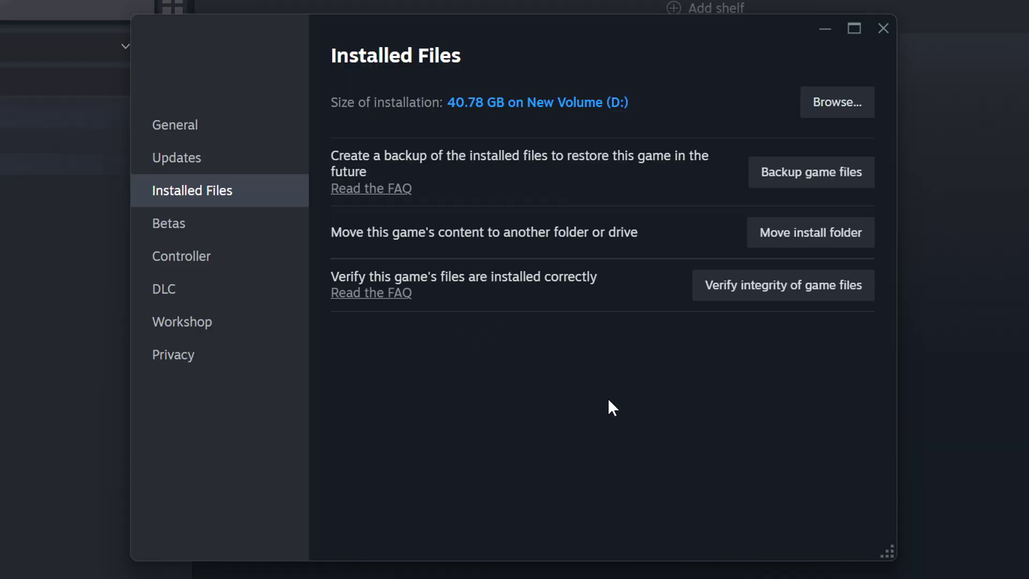
# - Give the GAME shortcut Windows 8 compatibility mode, fullscreen optimizations off, and run as administrator, then apply
pyautogui.click(848, 114)
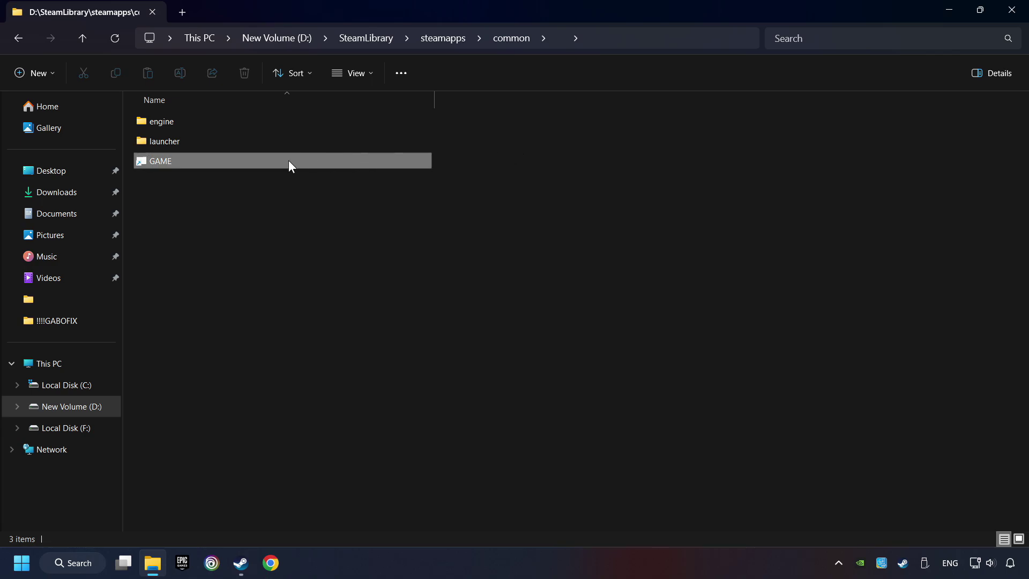
pyautogui.rightClick(328, 160)
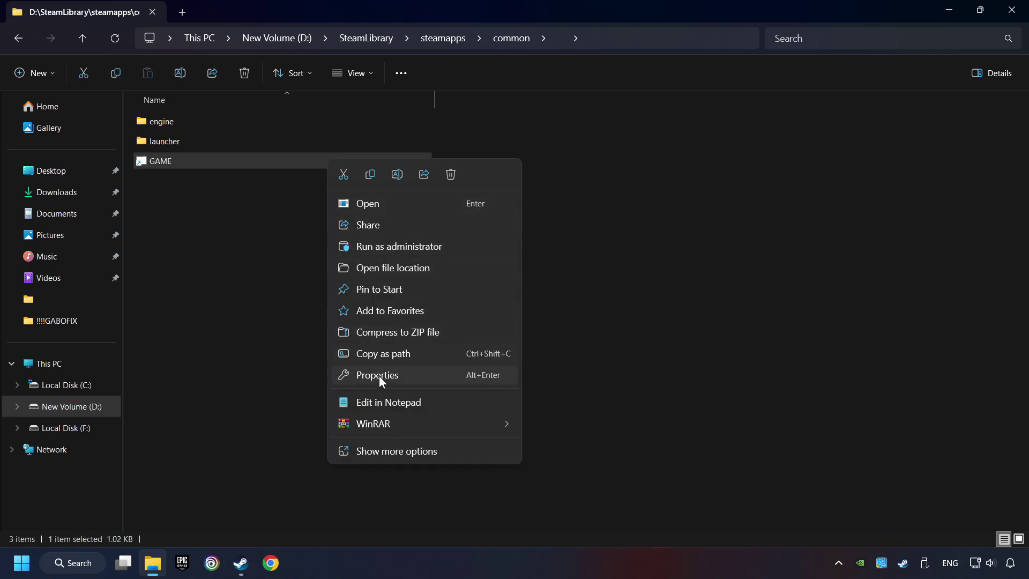
pyautogui.click(346, 375)
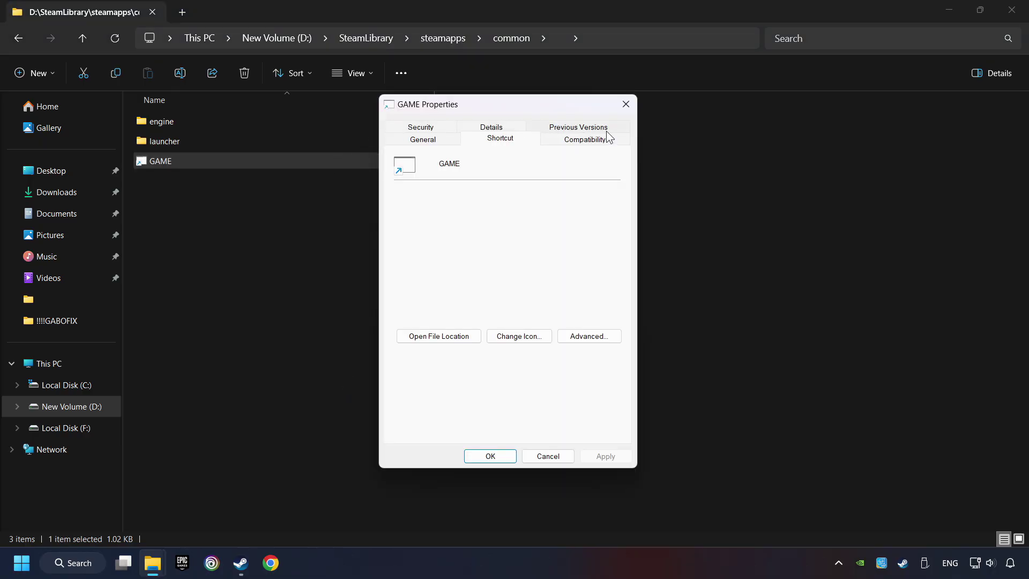
pyautogui.click(609, 142)
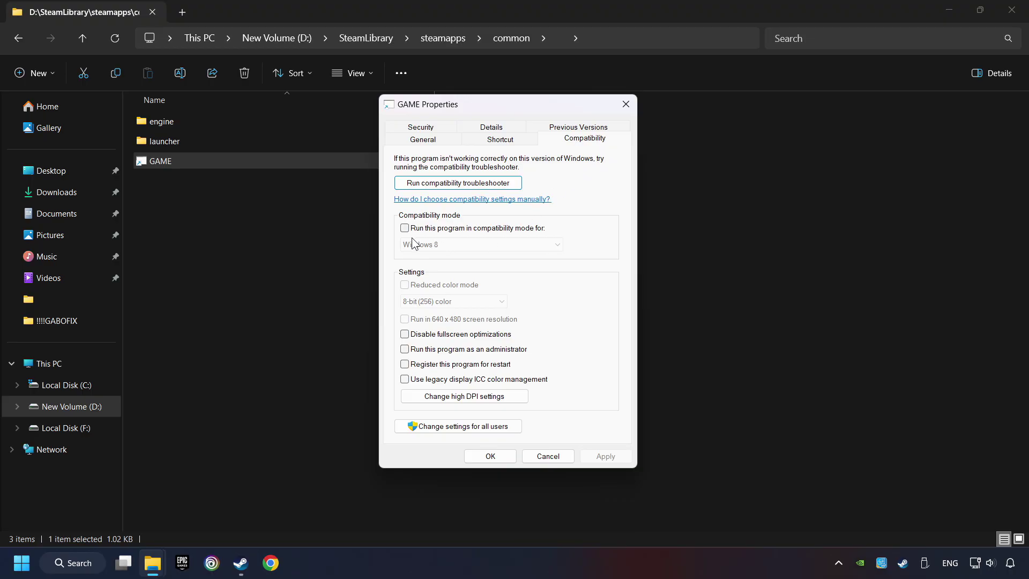
pyautogui.click(487, 229)
pyautogui.click(487, 242)
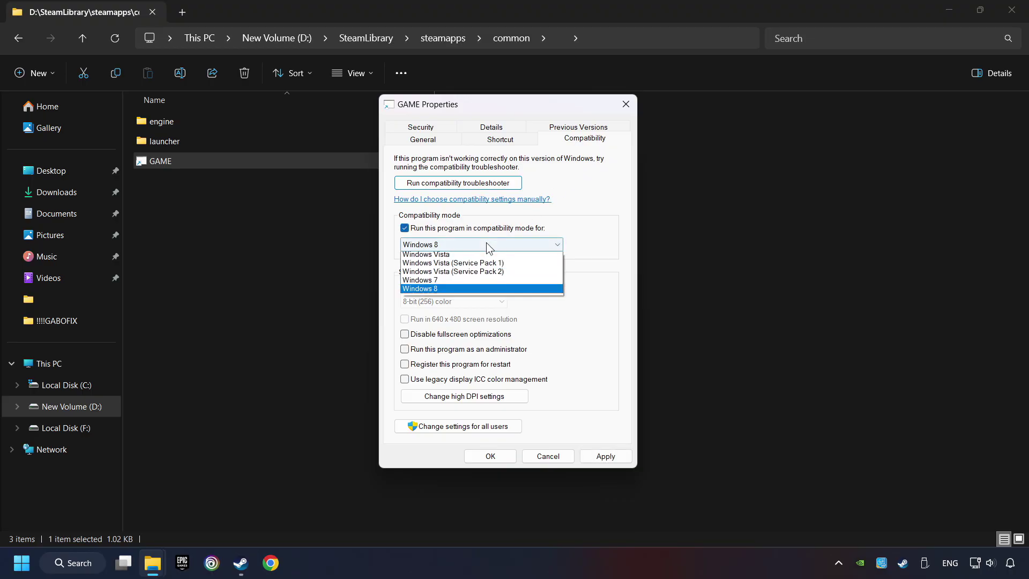
pyautogui.click(454, 291)
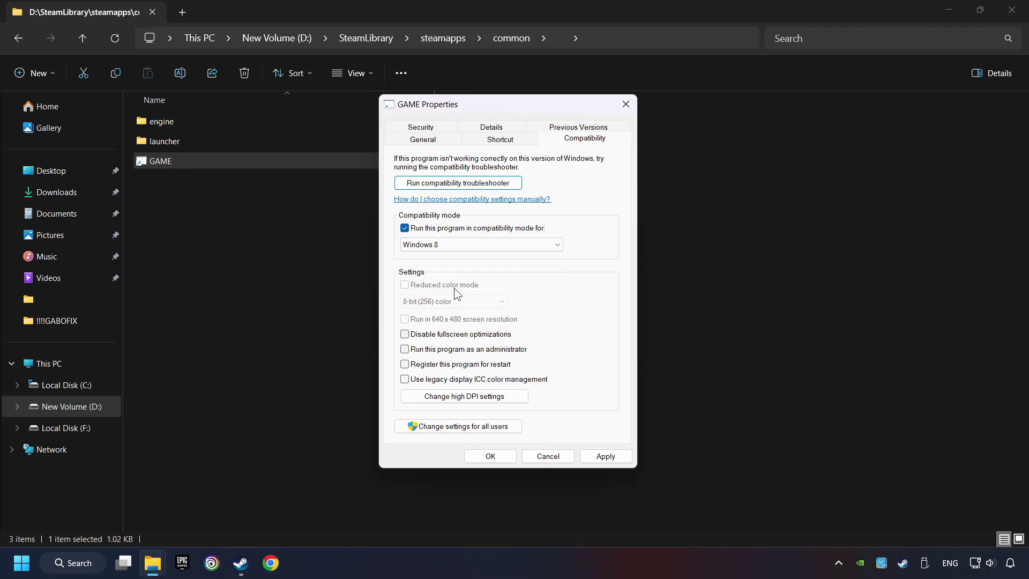
pyautogui.click(405, 335)
pyautogui.click(405, 349)
pyautogui.click(605, 458)
pyautogui.click(491, 456)
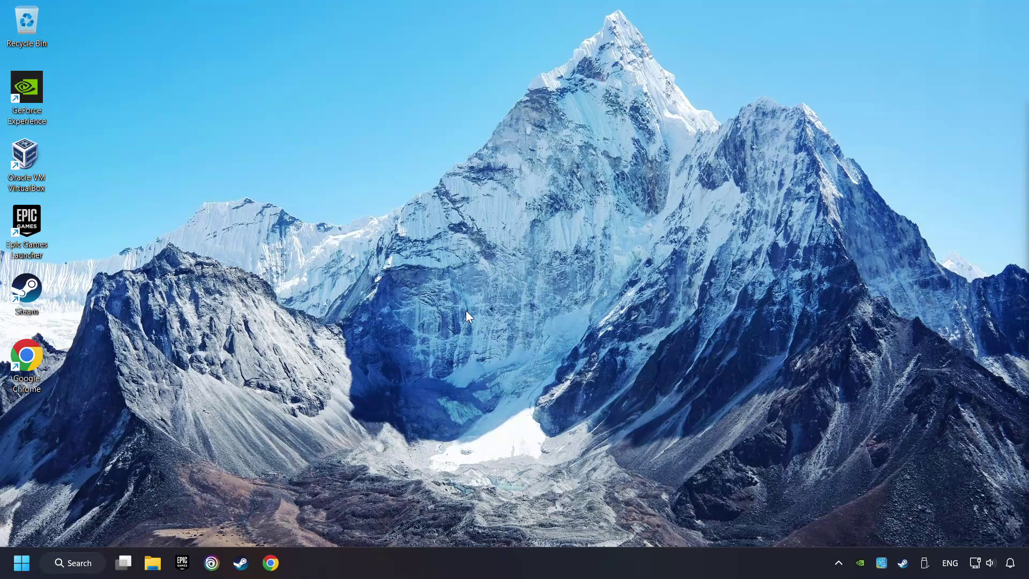
# - Load the DirectX End-User Runtime and Visual C++ Redistributable download pages in two Chrome tabs
pyautogui.click(273, 564)
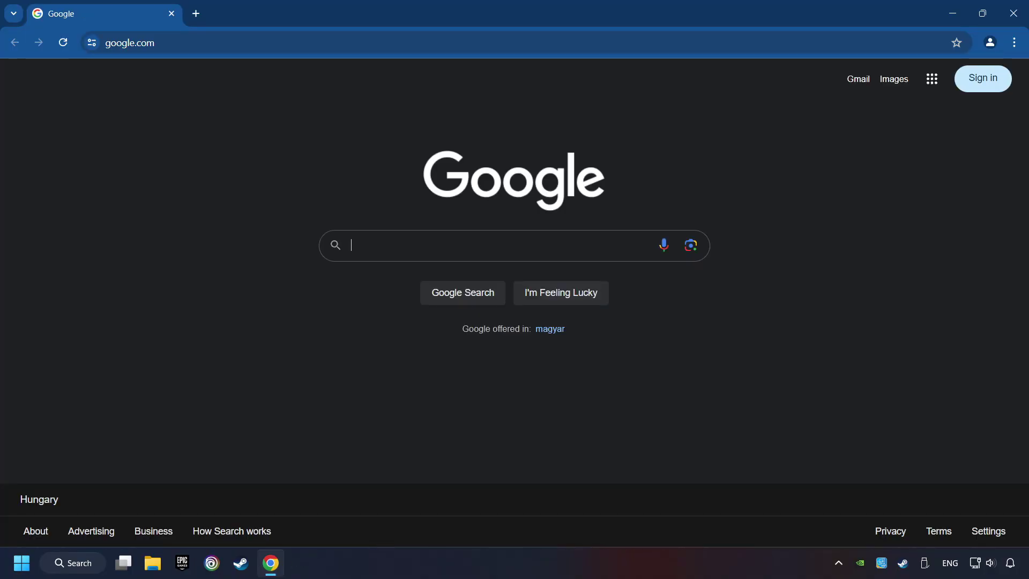
pyautogui.click(198, 41)
pyautogui.write('https://www.microsoft.com/en-US/download/details.aspx?id=35')
pyautogui.press('Return')
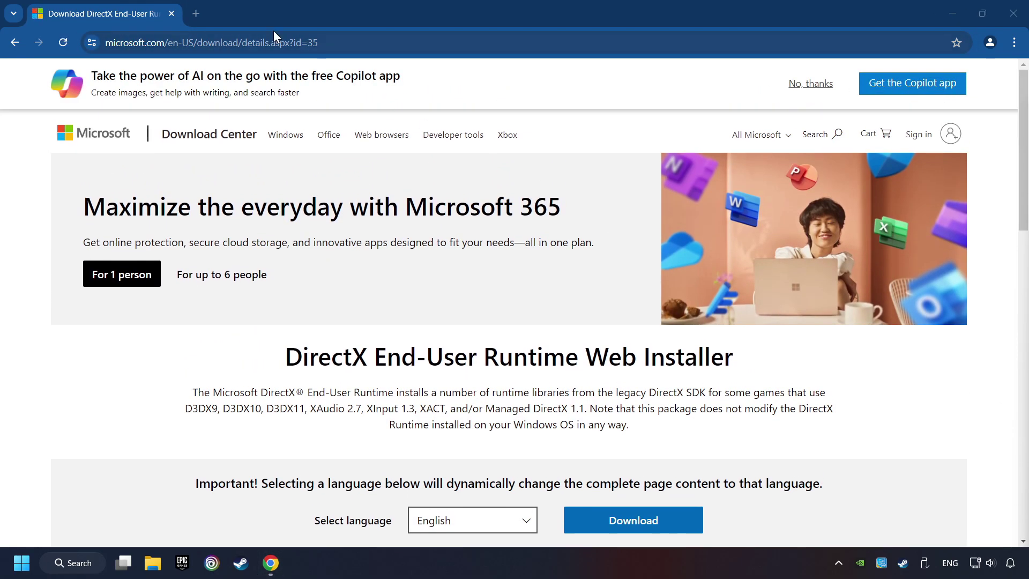
pyautogui.click(192, 14)
pyautogui.write('https://learn.microsoft.com/en-us/cpp/windows/latest-supported-vc-redist?view=msvc-160')
pyautogui.press('Return')
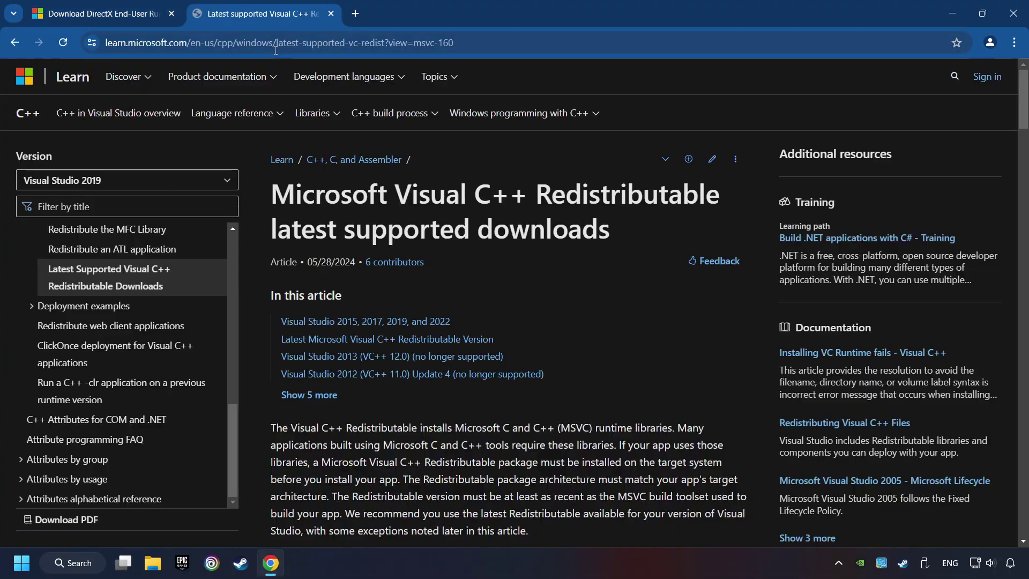
# - Download the DirectX web installer dxwebsetup.exe and run it
pyautogui.click(124, 12)
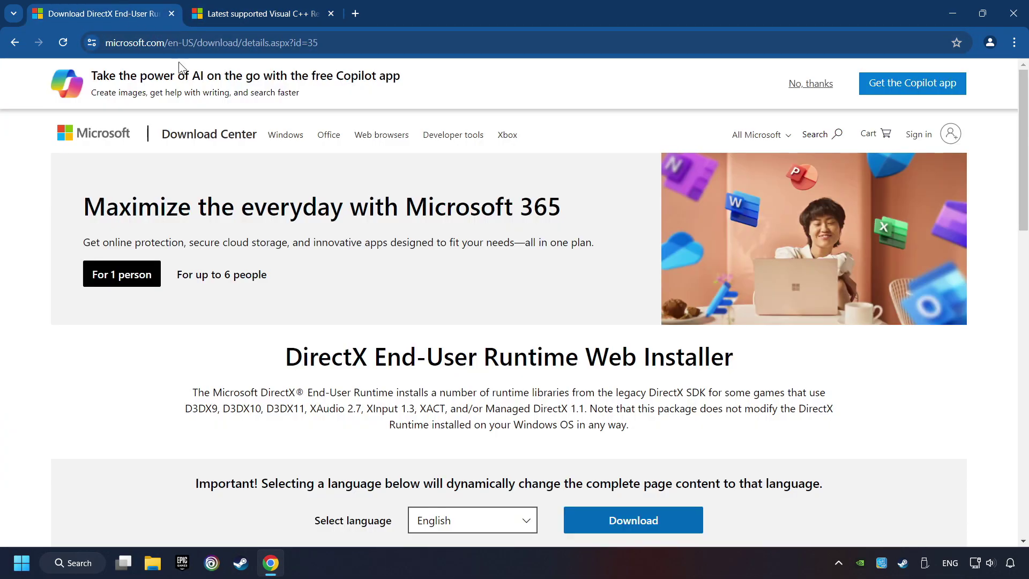
pyautogui.scroll(-1, 307, 279)
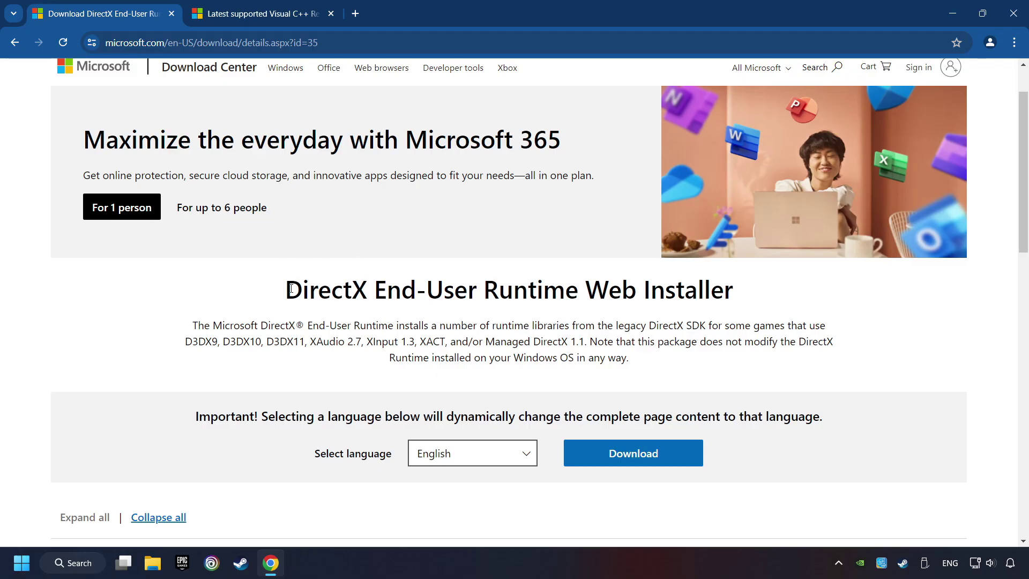
pyautogui.scroll(-1, 290, 293)
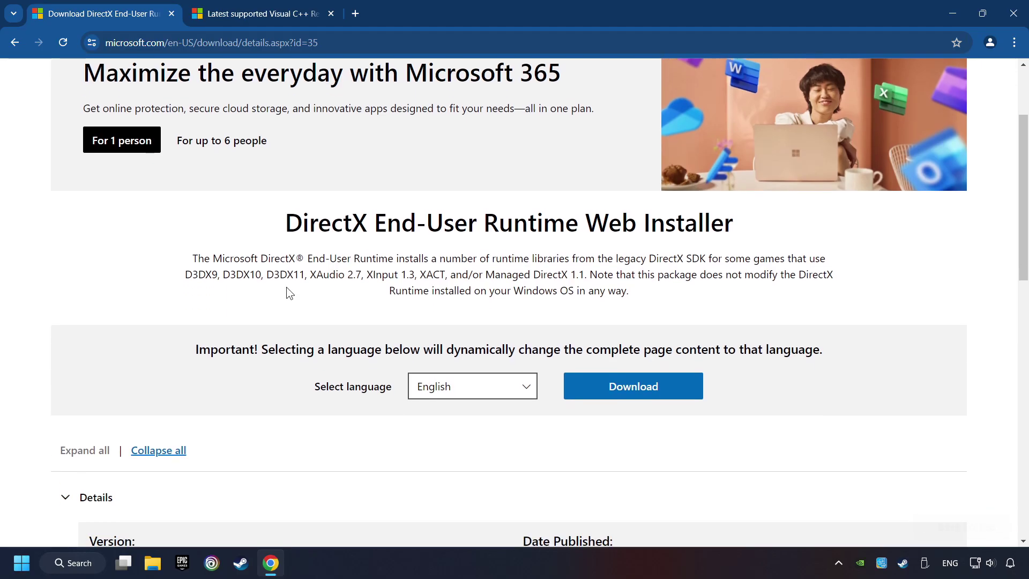
pyautogui.click(642, 395)
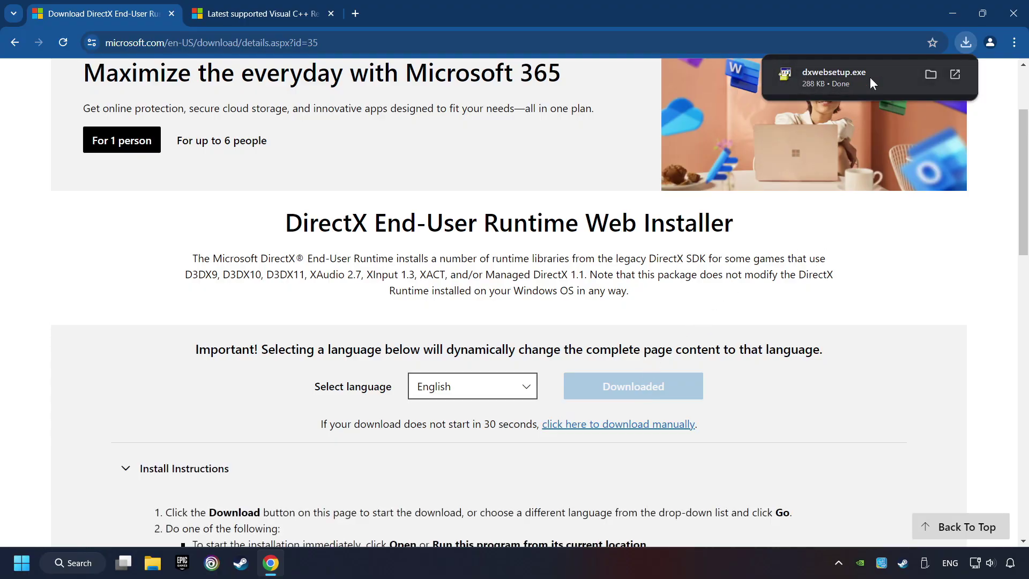
pyautogui.click(878, 77)
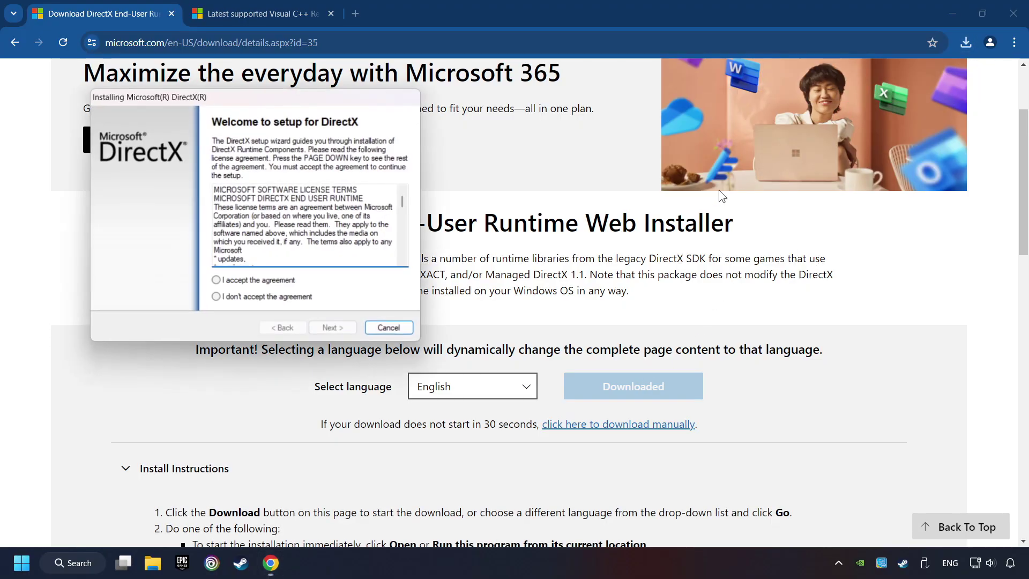
# - Accept the DirectX license, decline the Bing Bar, and finish the setup
pyautogui.moveTo(341, 99); pyautogui.dragTo(595, 172)
pyautogui.scroll(-5, 633, 322)
pyautogui.scroll(5, 616, 333)
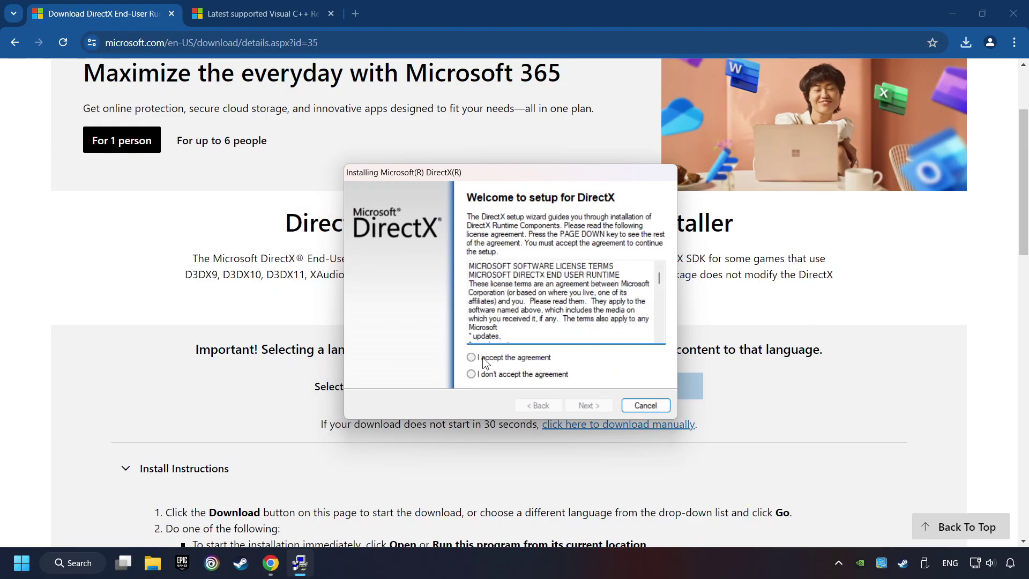
pyautogui.click(533, 359)
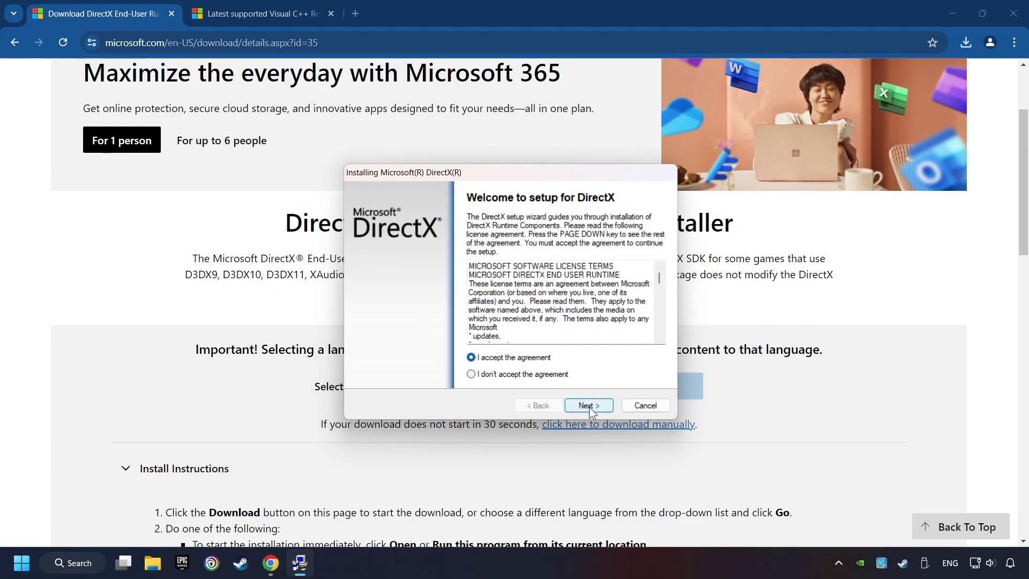
pyautogui.click(590, 406)
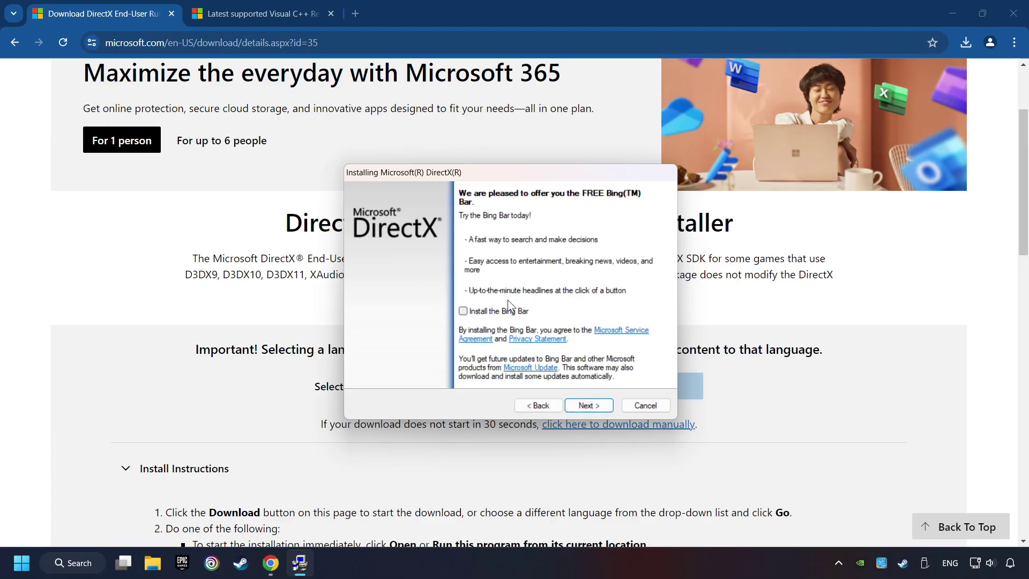
pyautogui.click(593, 407)
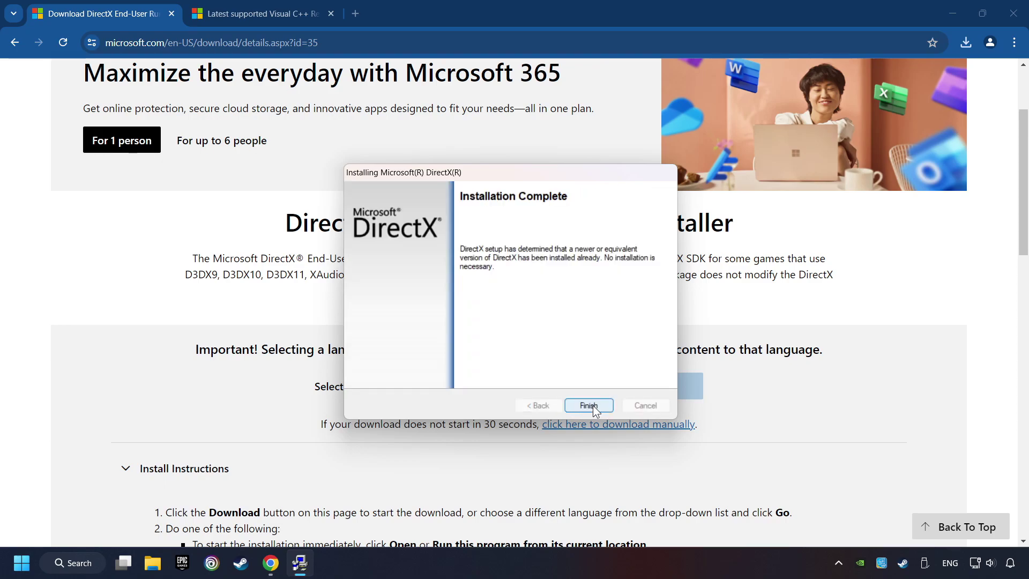
pyautogui.click(596, 404)
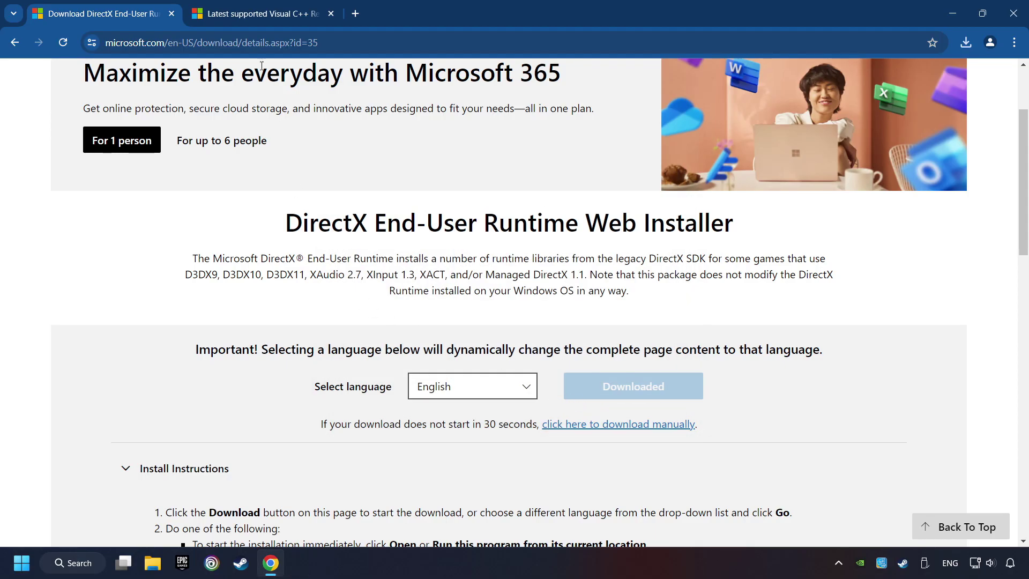
# - Download the x86 and x64 Visual C++ Redistributables; the Arm64 installer attempt fails
pyautogui.click(246, 14)
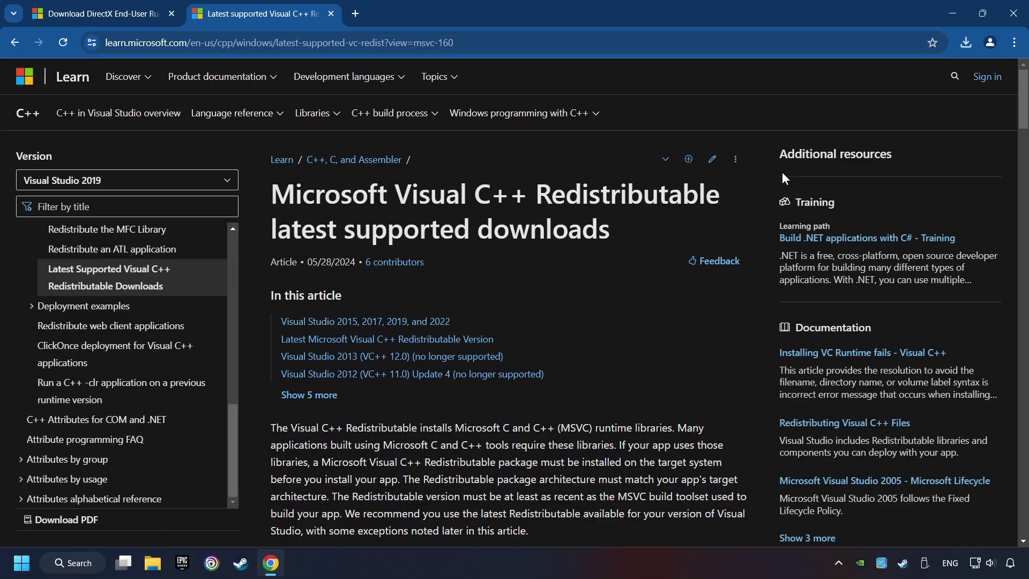
pyautogui.scroll(-15, 1005, 111)
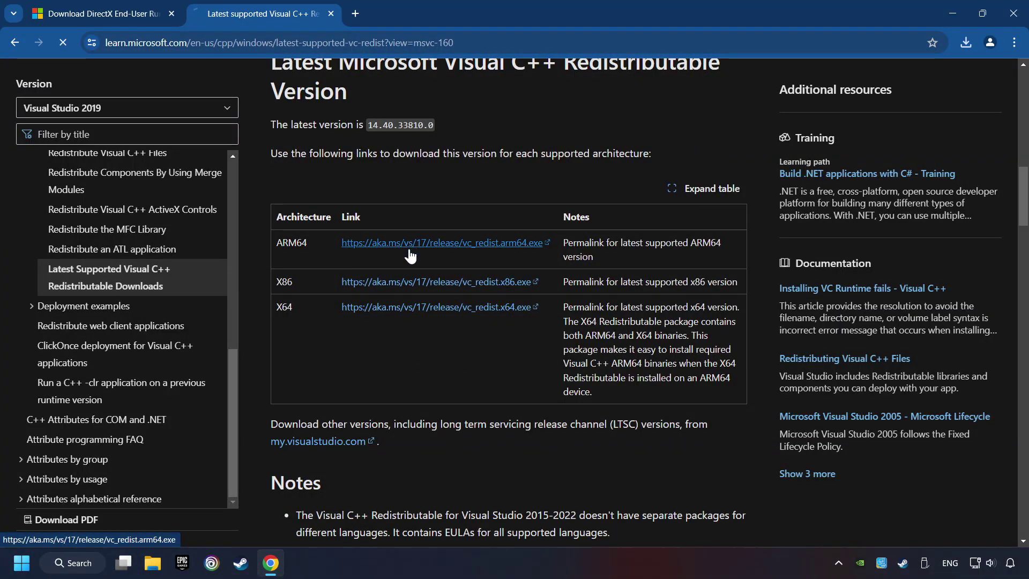
pyautogui.click(414, 291)
pyautogui.click(416, 307)
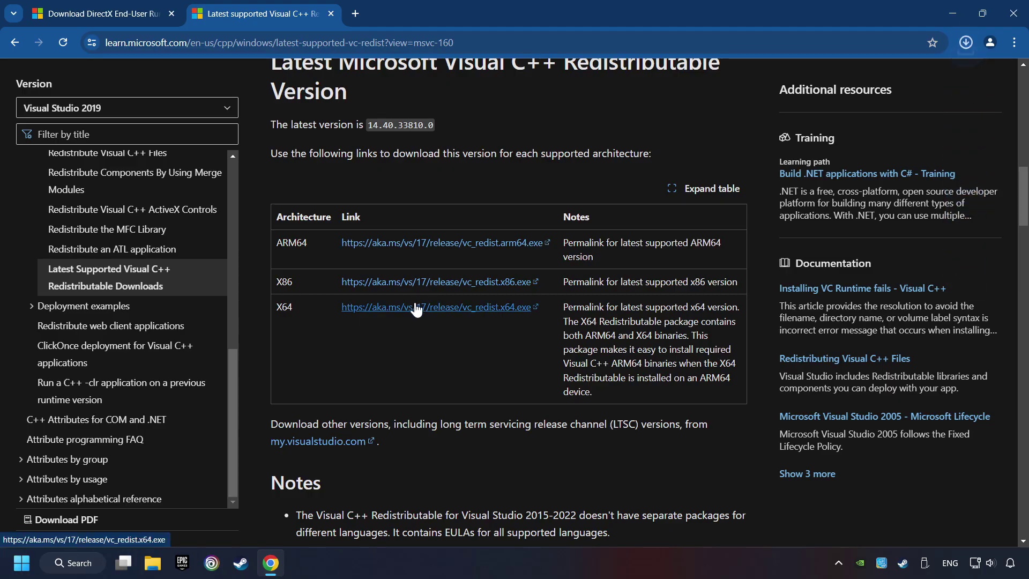
pyautogui.click(967, 46)
pyautogui.click(863, 167)
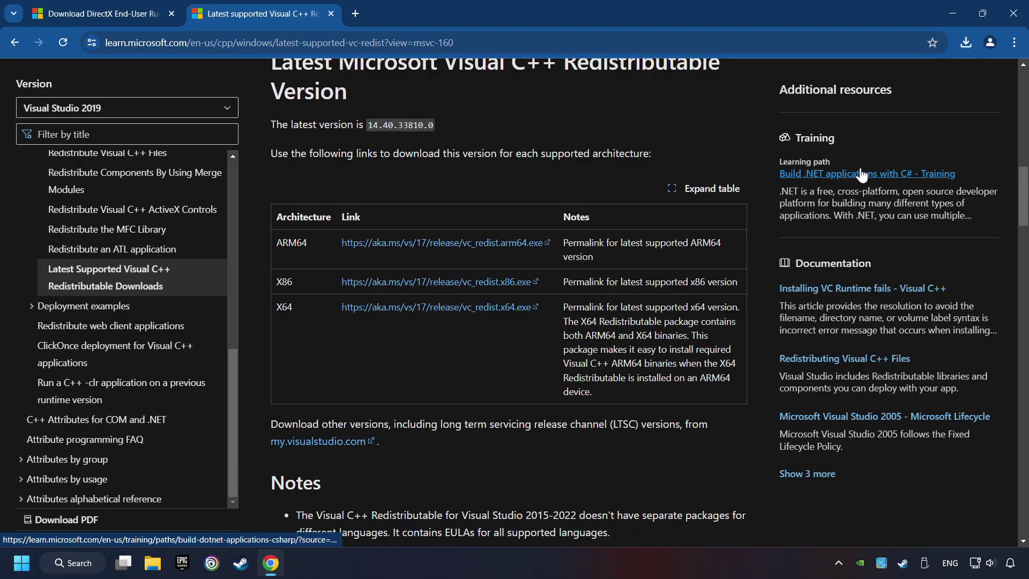
pyautogui.scroll(-5, 654, 282)
pyautogui.scroll(-10, 654, 282)
pyautogui.click(378, 337)
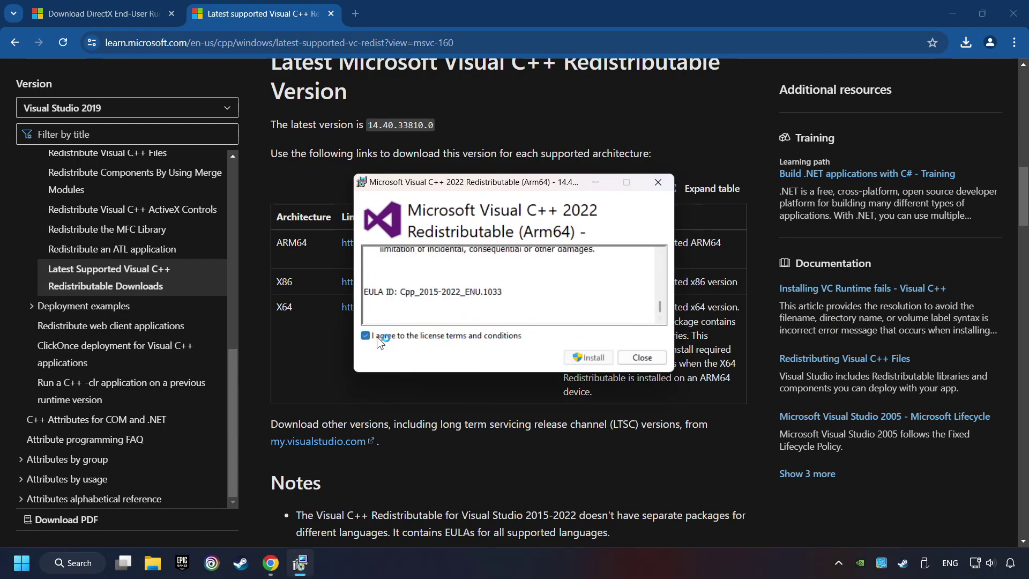
pyautogui.click(604, 358)
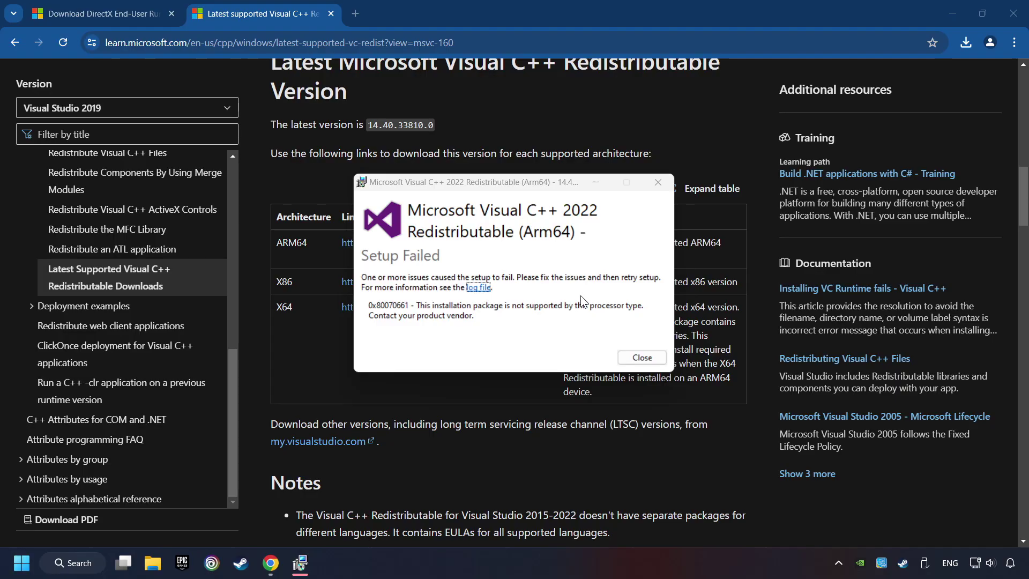
pyautogui.click(640, 357)
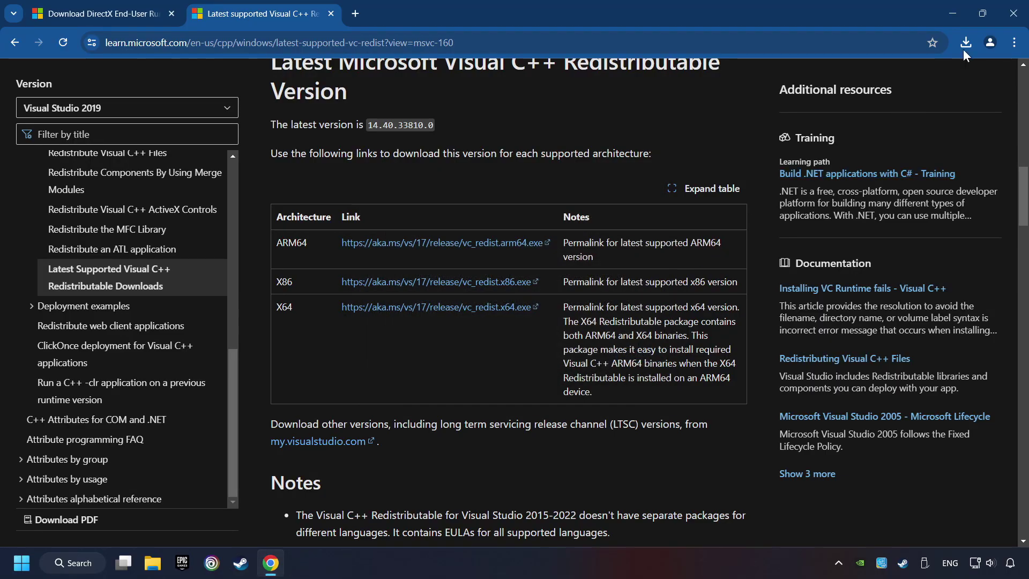
# - Install the x86 Visual C++ Redistributable successfully, then run the x64 installer
pyautogui.click(966, 43)
pyautogui.click(859, 136)
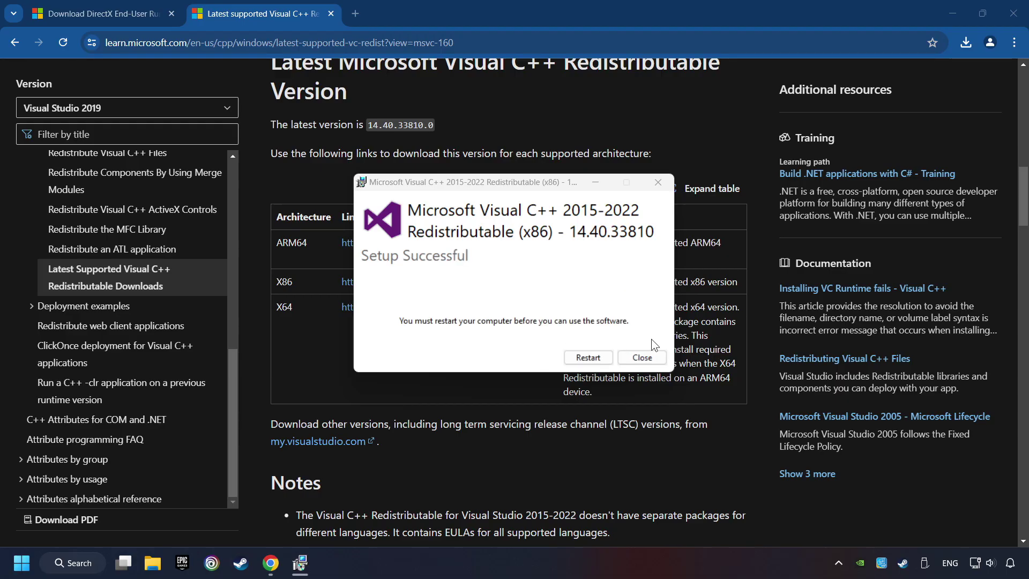
pyautogui.click(642, 358)
pyautogui.click(965, 43)
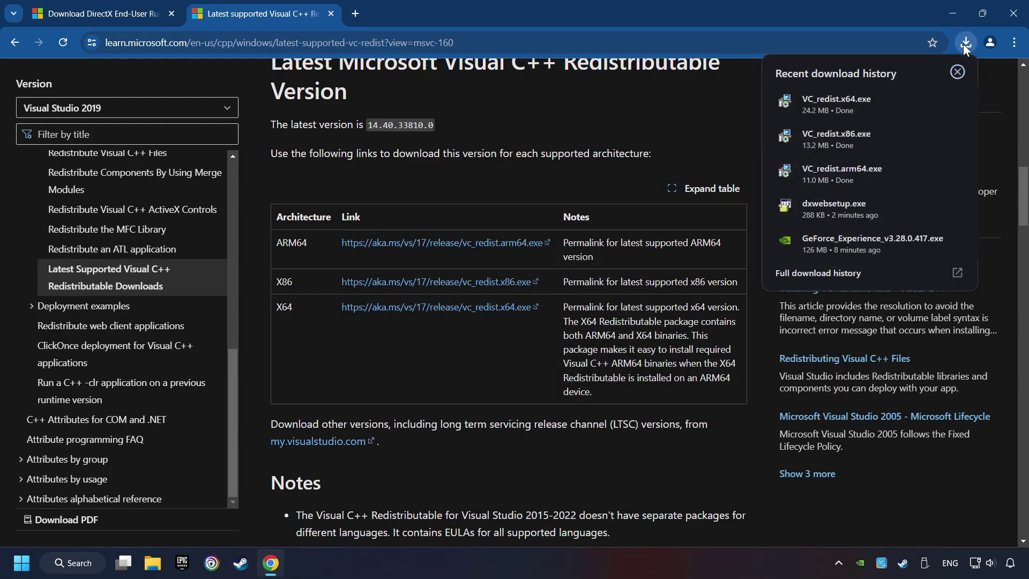
pyautogui.click(879, 98)
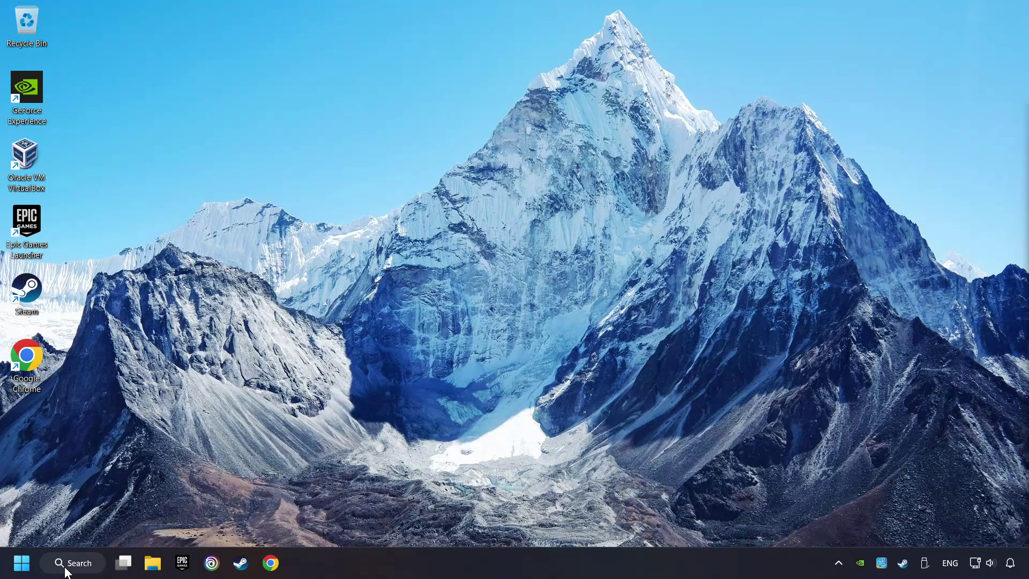
# - Run a Windows Update check, which reports the PC up to date, then close Settings
pyautogui.click(85, 564)
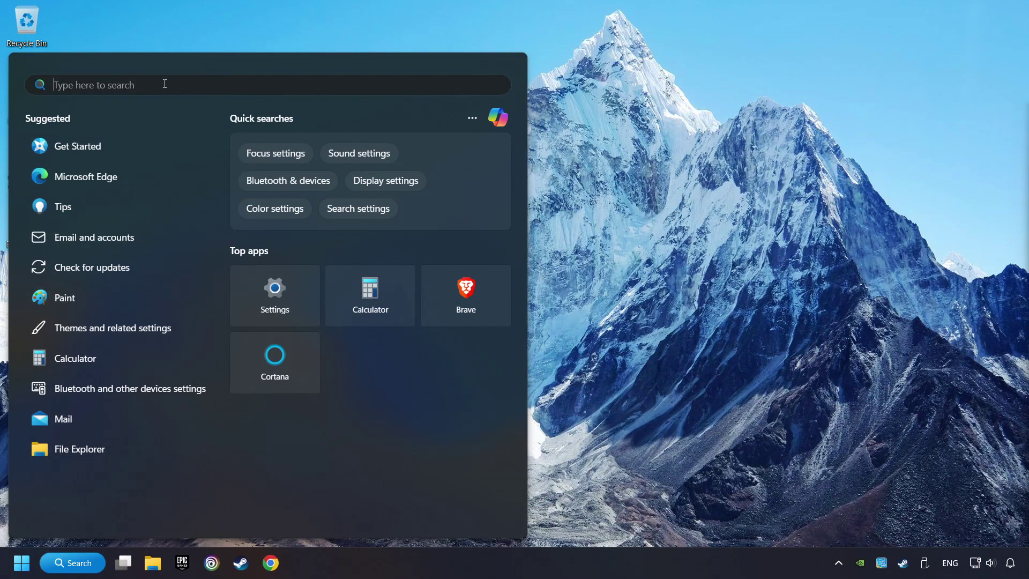
pyautogui.write('updates')
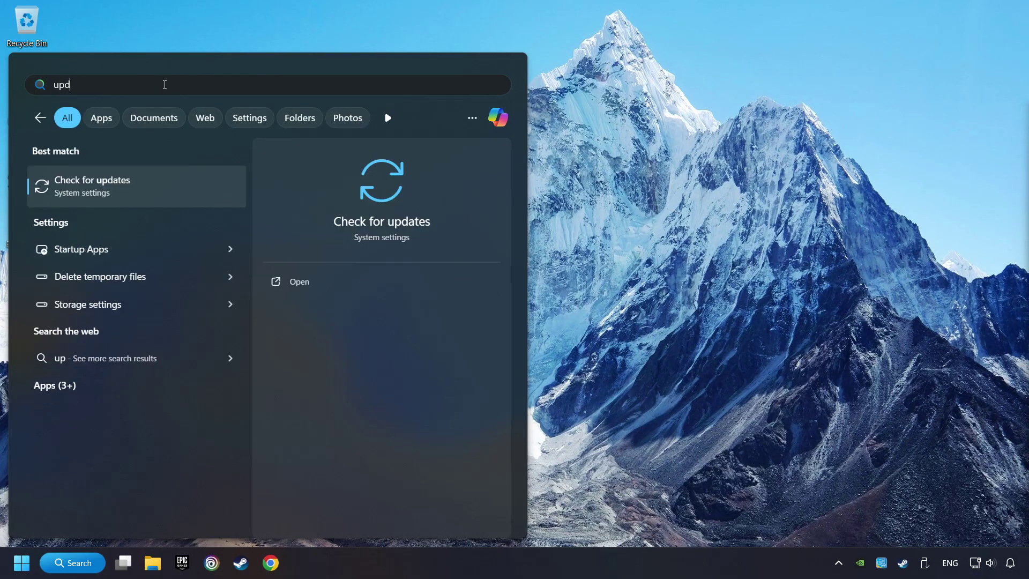
pyautogui.click(194, 189)
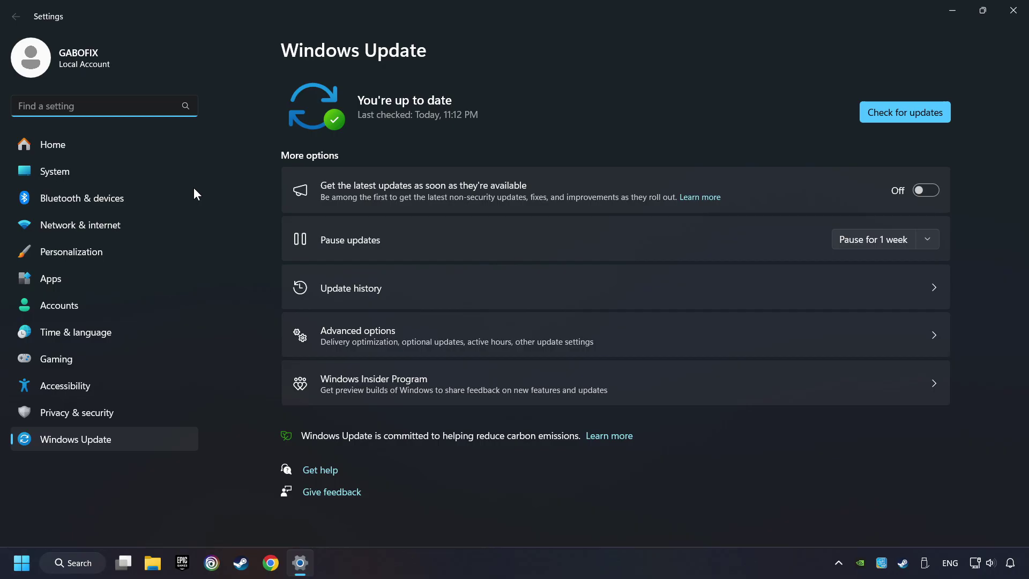
pyautogui.click(912, 111)
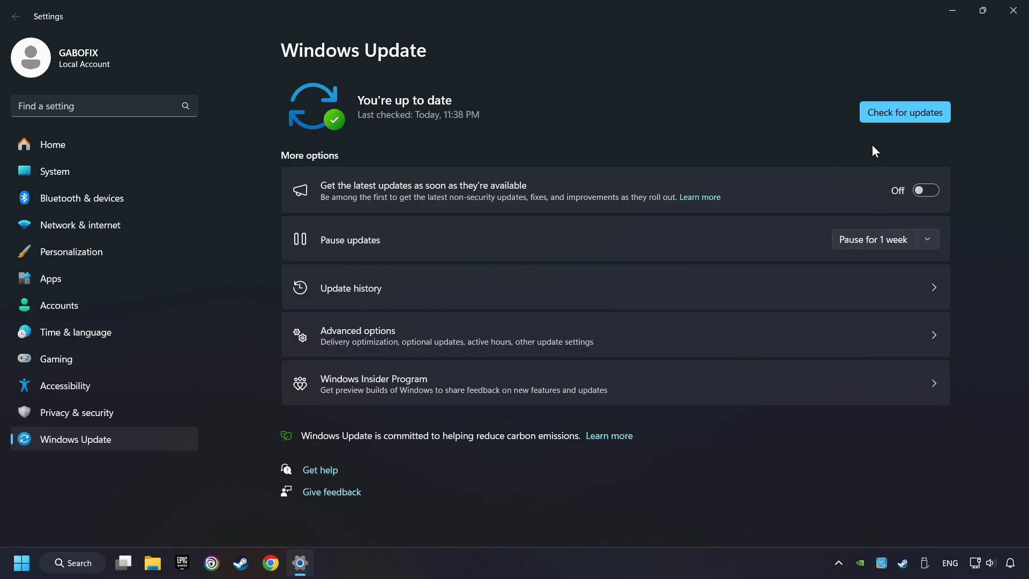
pyautogui.click(1011, 16)
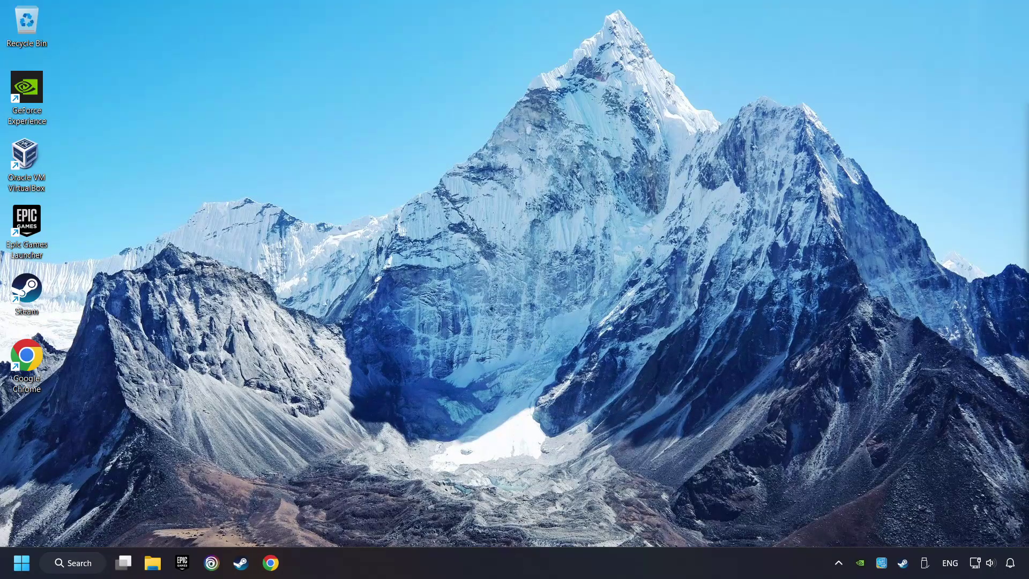
# - Disable EpicGamesLauncher.exe under Task Manager's Startup apps, then close Task Manager
pyautogui.rightClick(525, 564)
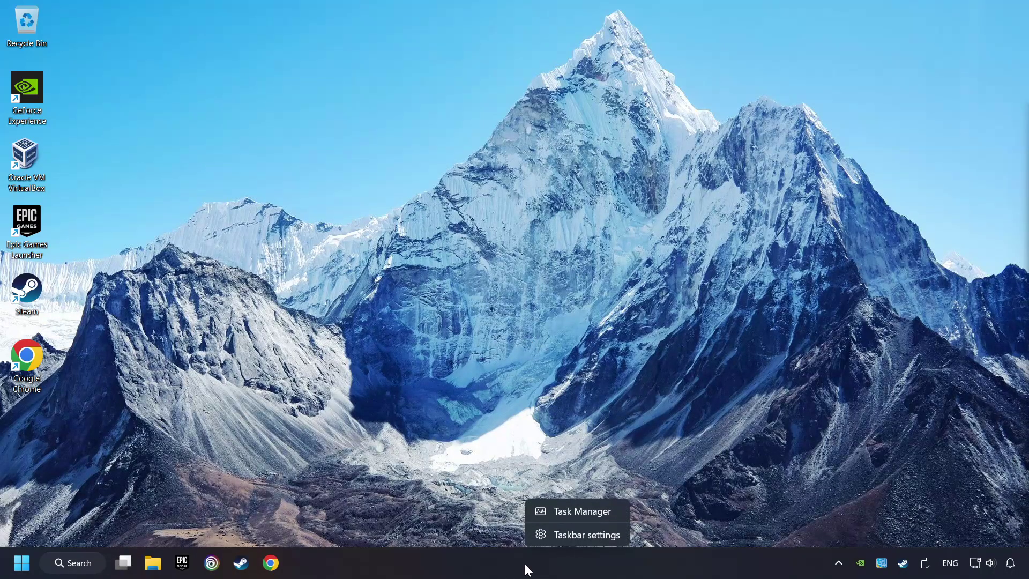
pyautogui.click(591, 511)
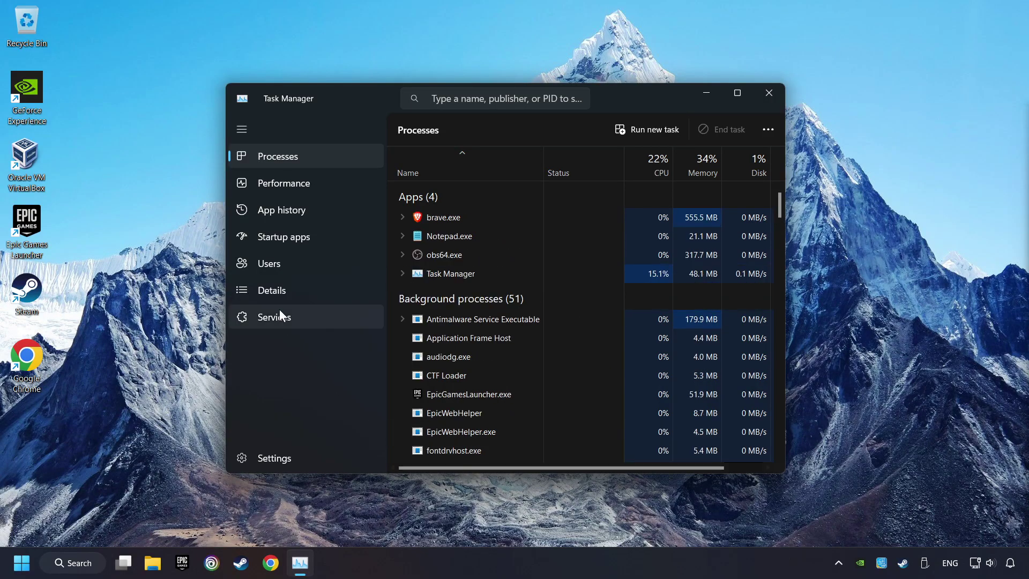
pyautogui.click(336, 240)
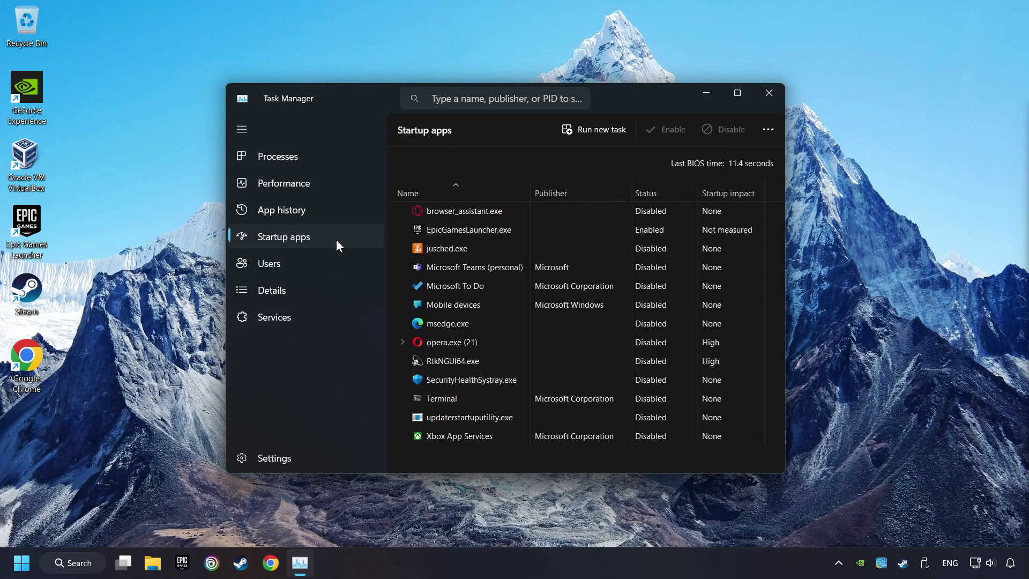
pyautogui.click(554, 231)
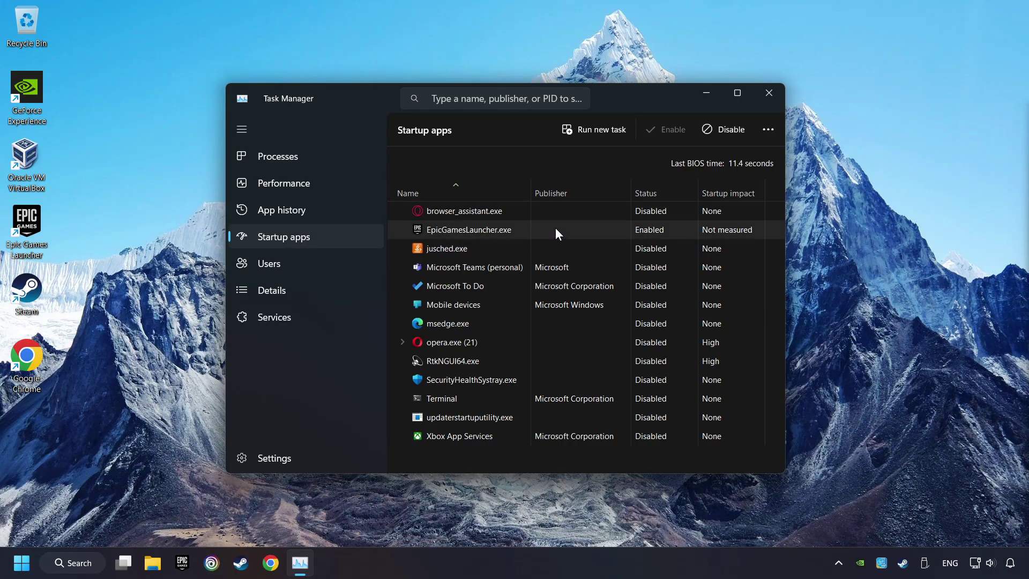
pyautogui.click(723, 134)
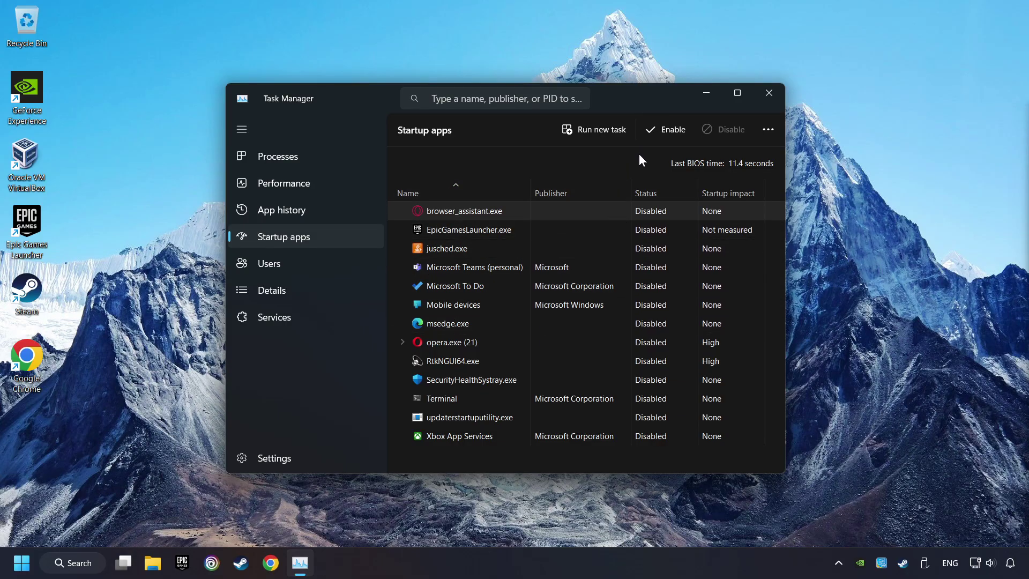
pyautogui.click(771, 94)
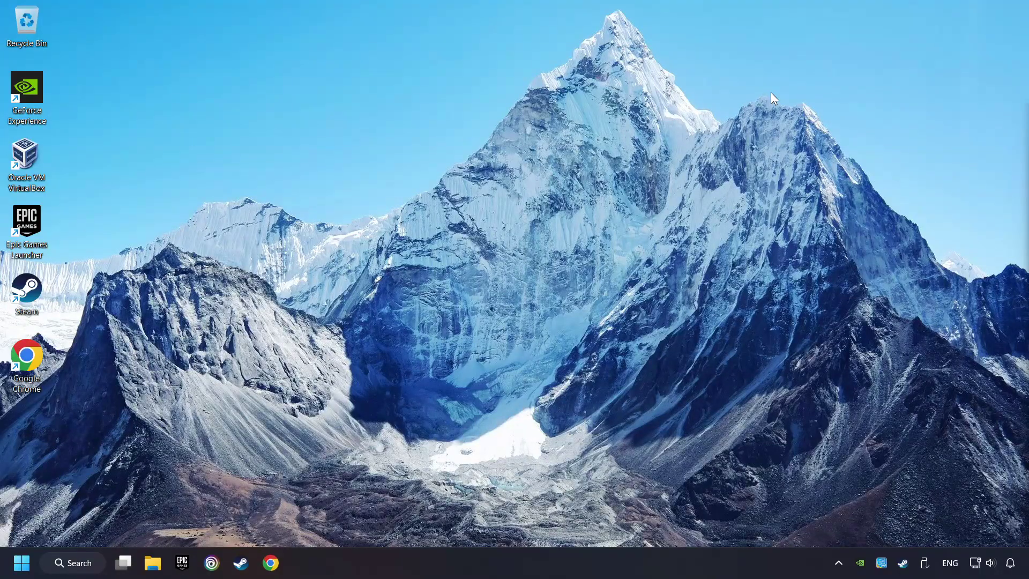
pyautogui.click(81, 562)
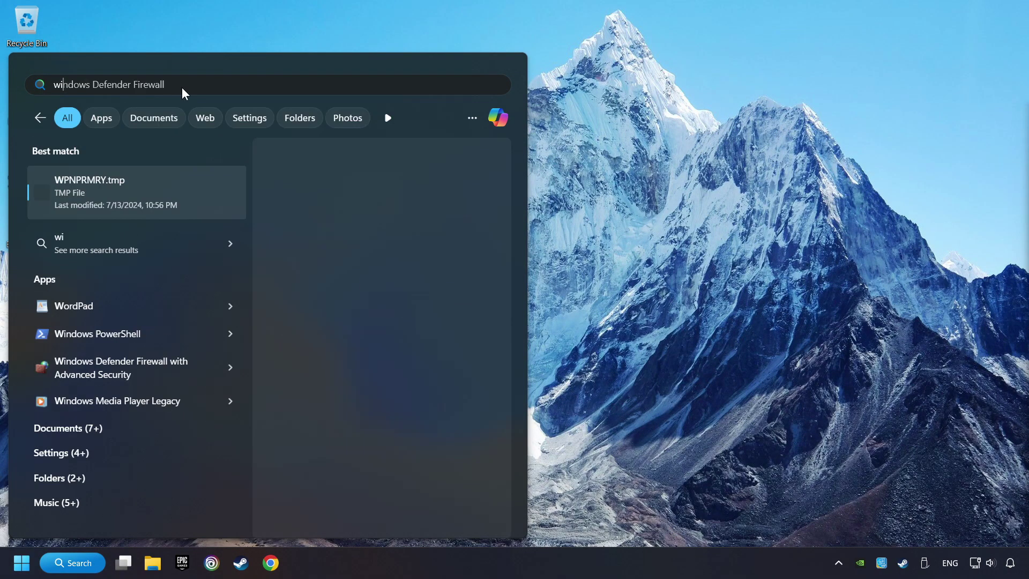
pyautogui.write('ndows secu')
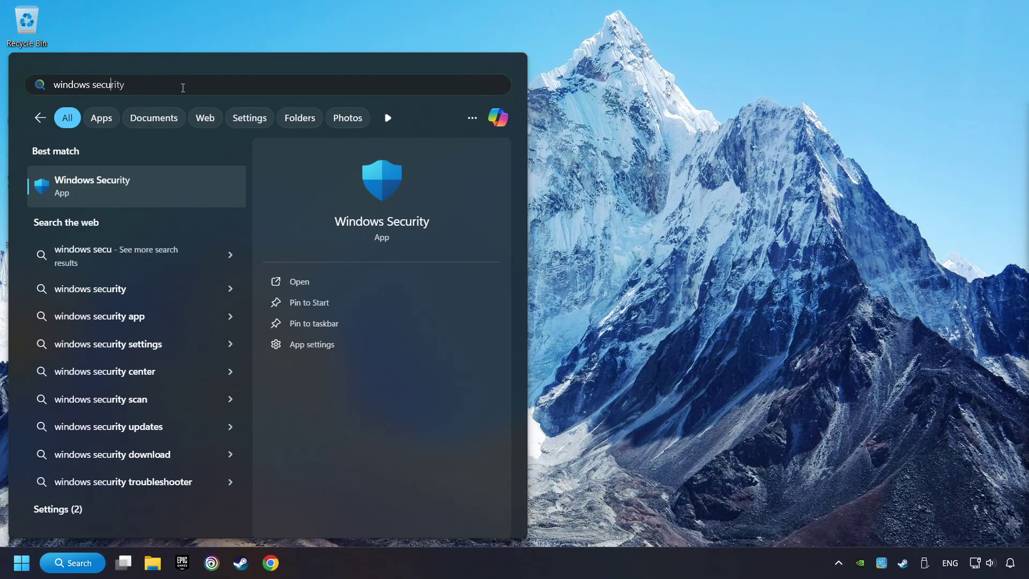
pyautogui.write('rity')
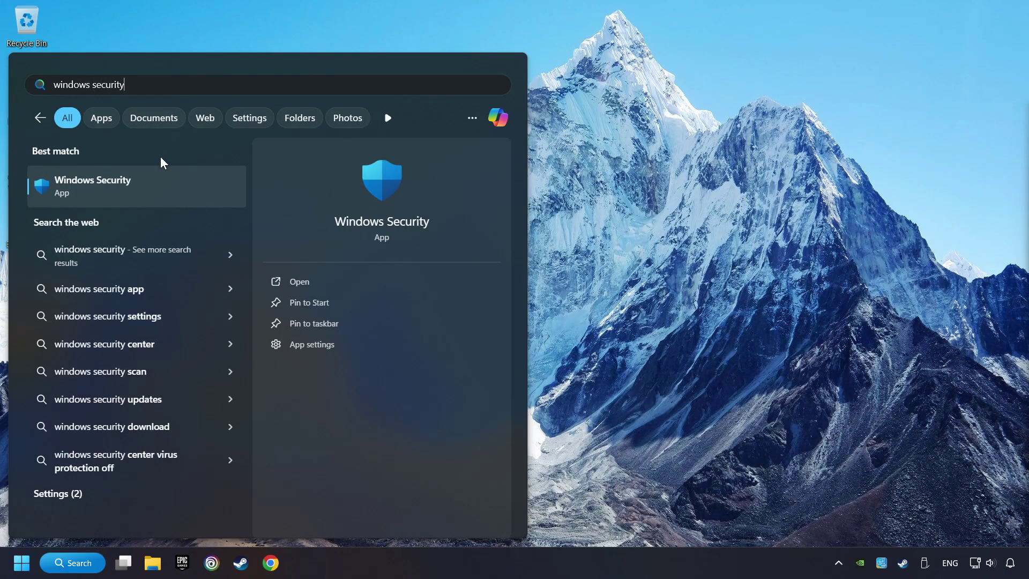
pyautogui.click(207, 186)
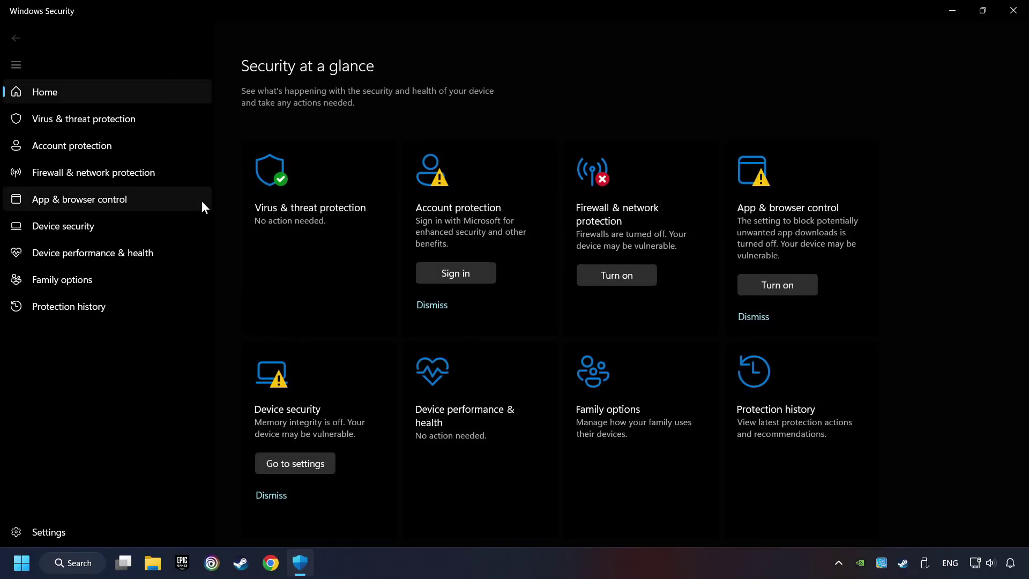
pyautogui.click(333, 237)
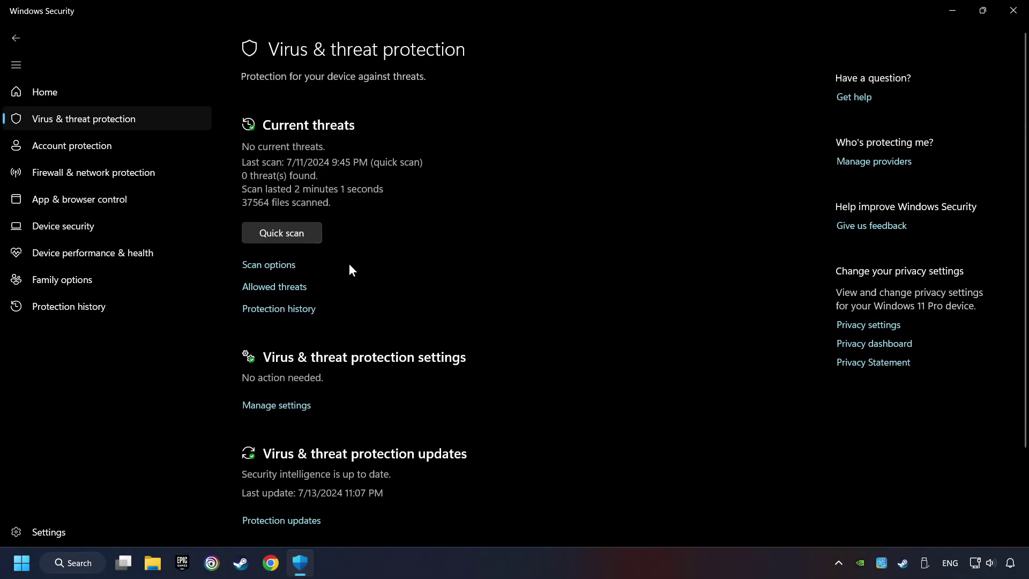
pyautogui.scroll(-2, 350, 264)
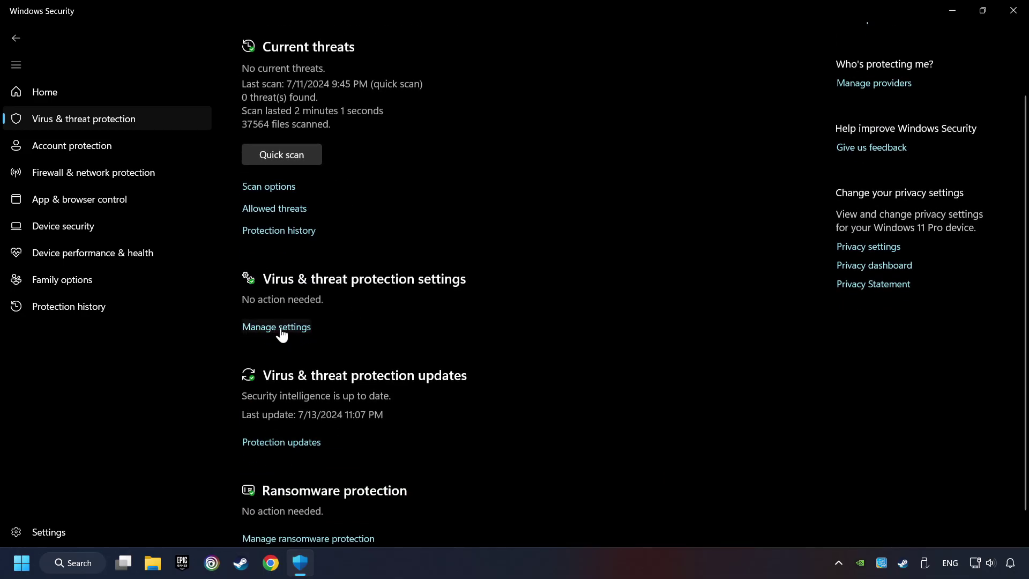
pyautogui.click(298, 328)
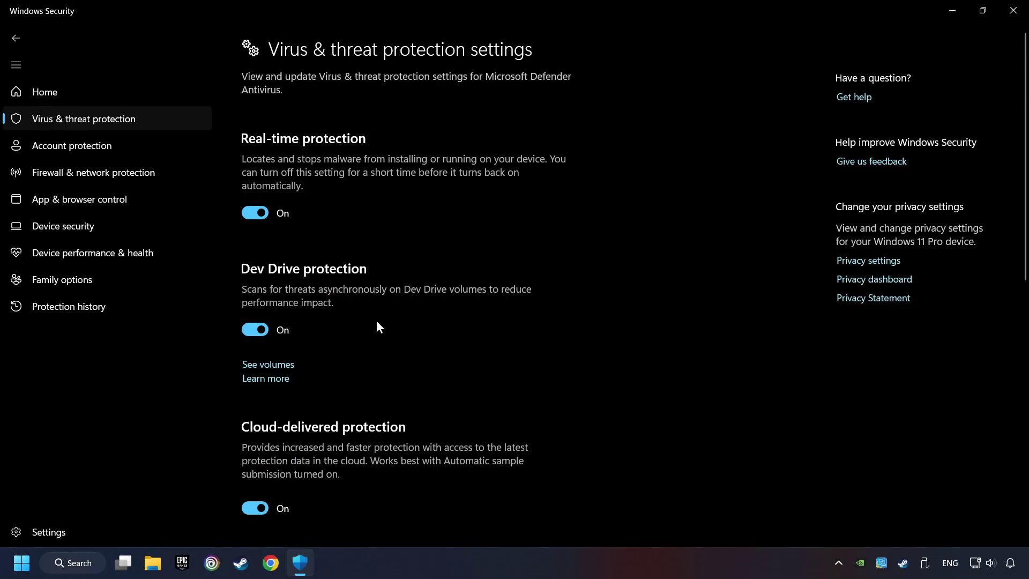
pyautogui.scroll(-10, 378, 332)
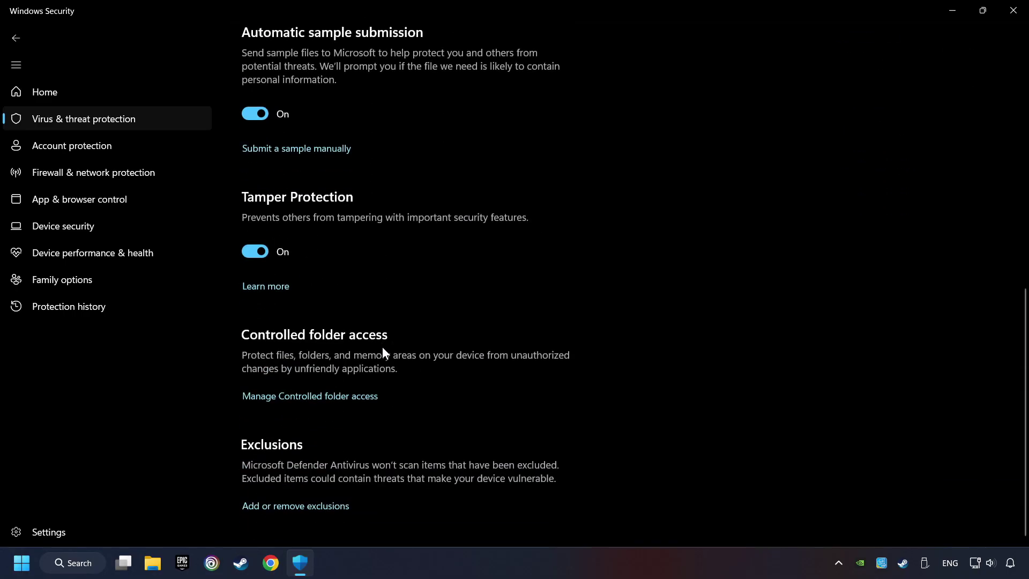
pyautogui.click(307, 506)
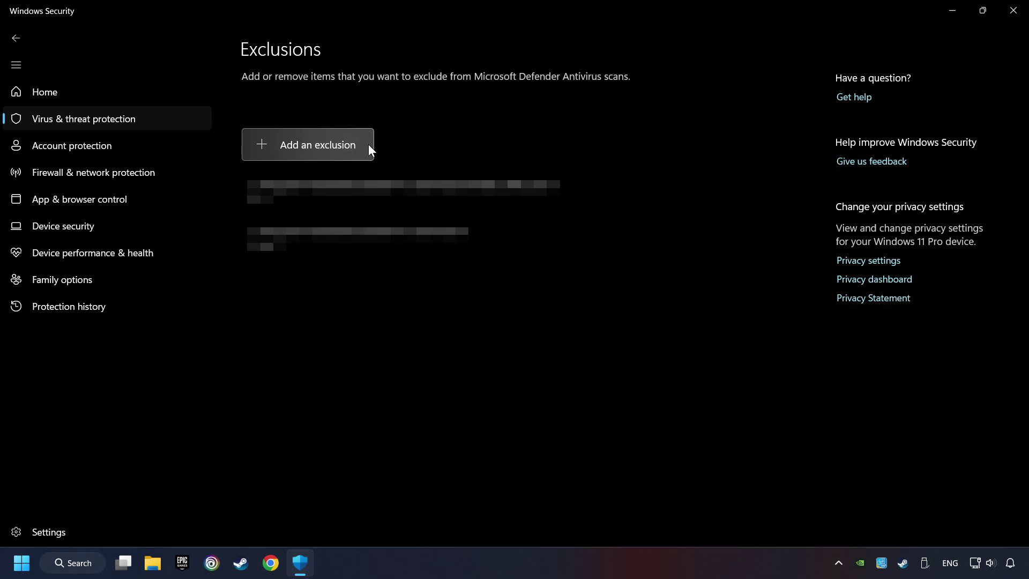
# - Close Windows Security, open the firewall's allowed apps list, and unlock it for editing
pyautogui.click(1011, 16)
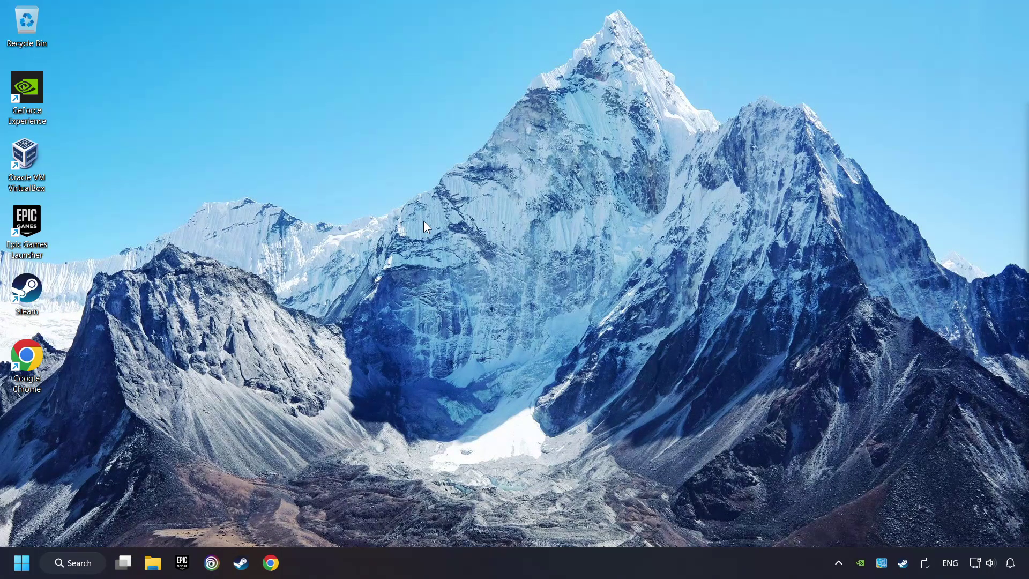
pyautogui.click(71, 562)
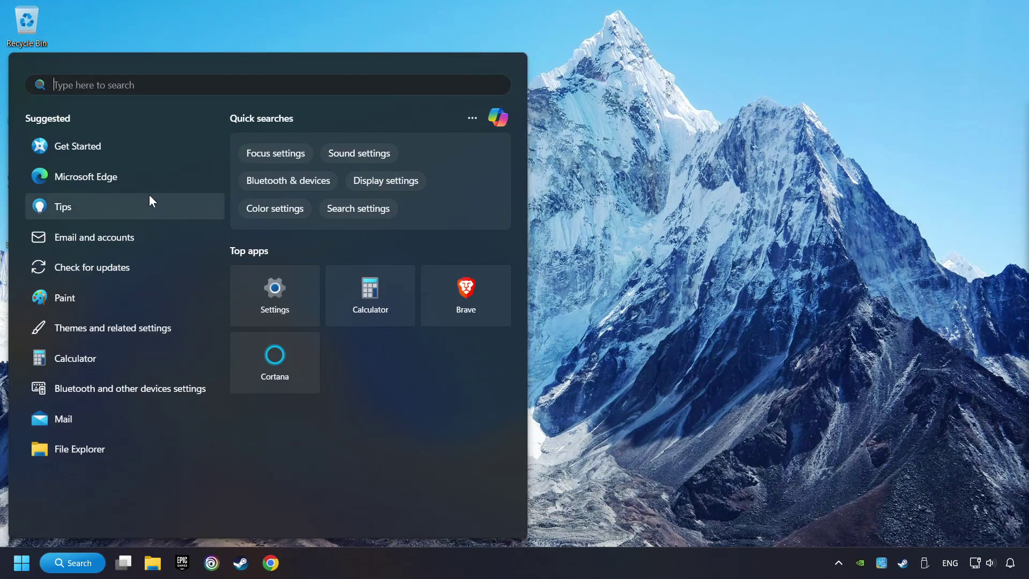
pyautogui.write('firewall')
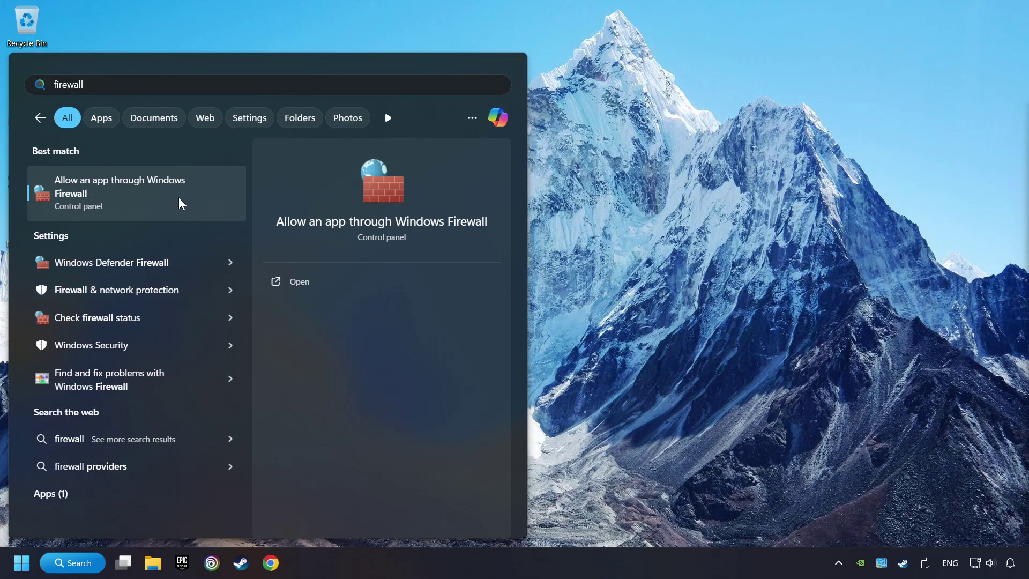
pyautogui.click(210, 189)
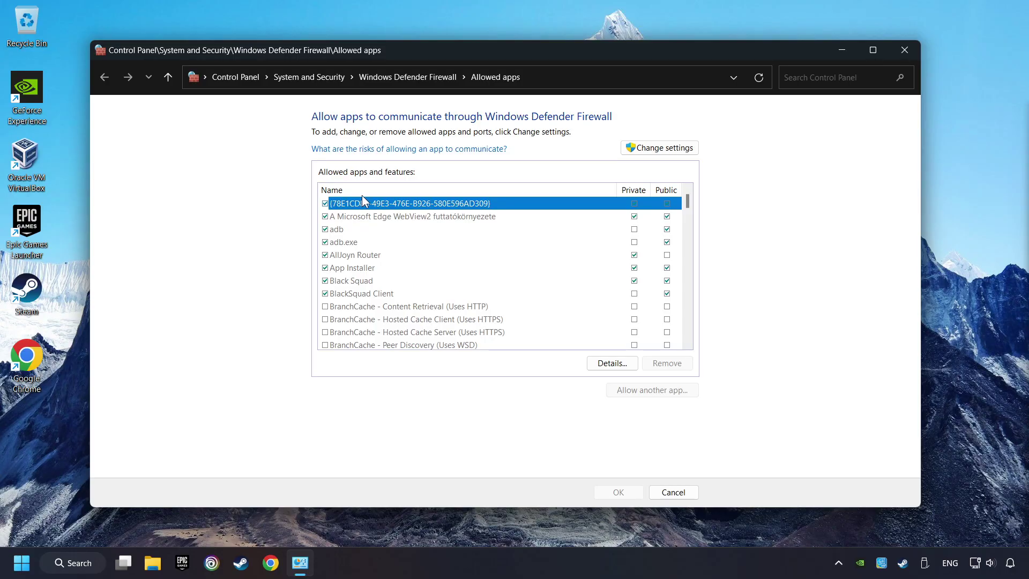
pyautogui.click(670, 147)
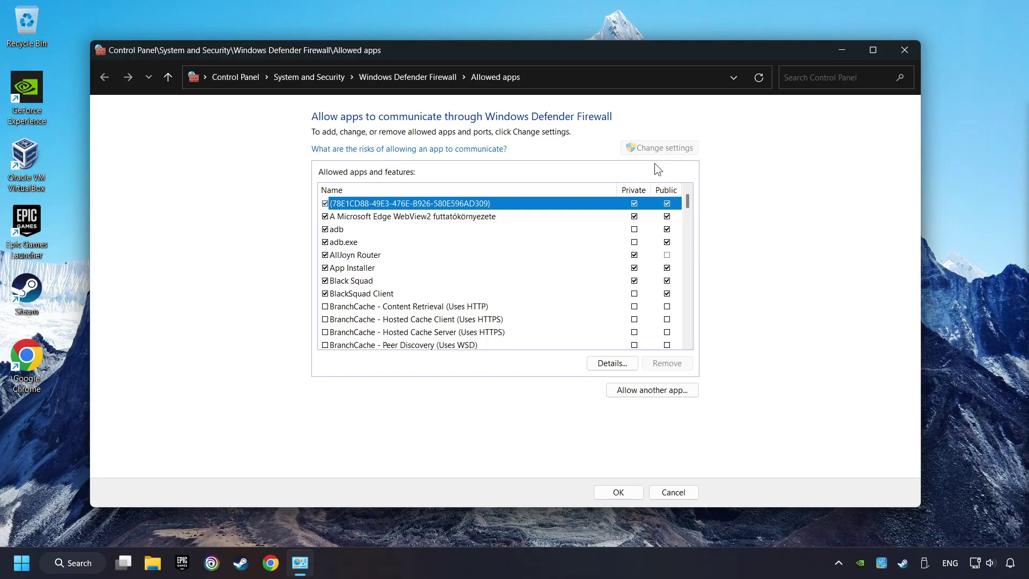
# - Allow GAME.exe on Public networks in the firewall list and save with OK
pyautogui.moveTo(686, 206)
pyautogui.mouseDown()
pyautogui.moveTo(681, 276)
pyautogui.moveTo(699, 192)
pyautogui.mouseUp()
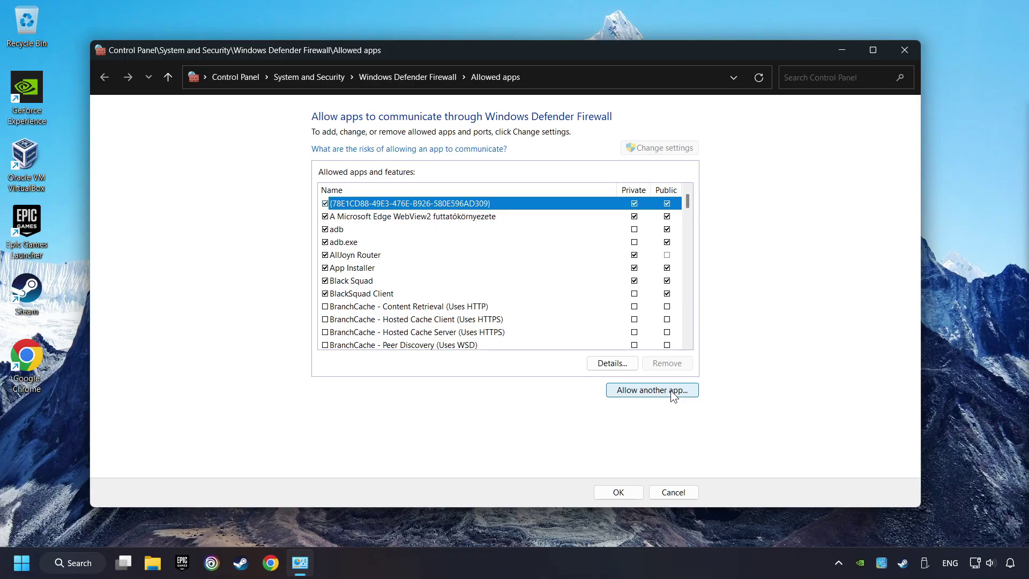
pyautogui.press('g')
pyautogui.press('Down')
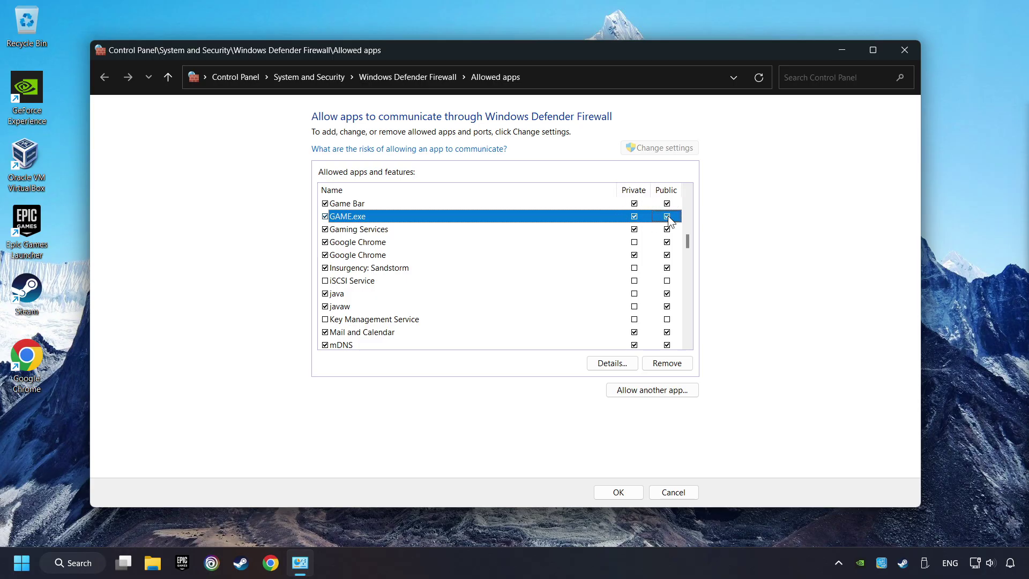
pyautogui.click(667, 217)
pyautogui.click(619, 492)
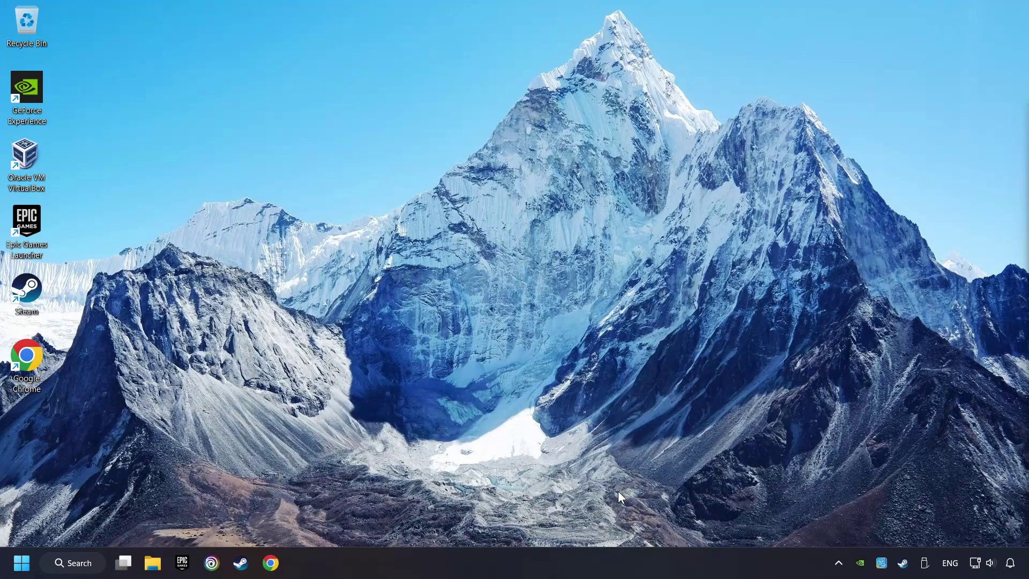
# - Launch Command Prompt as administrator via a 'cmd' search
pyautogui.click(72, 562)
pyautogui.write('cmd')
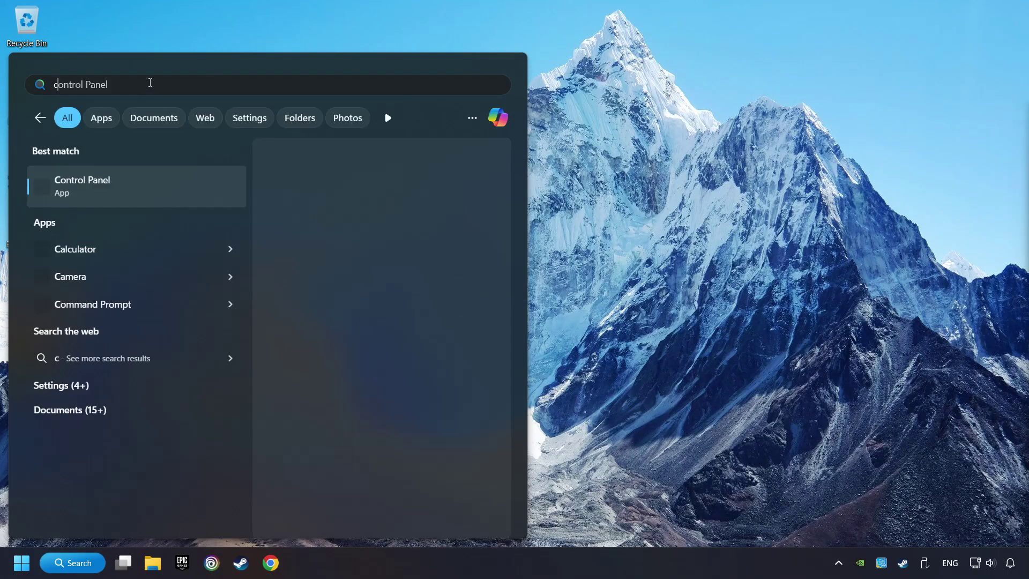
pyautogui.rightClick(212, 185)
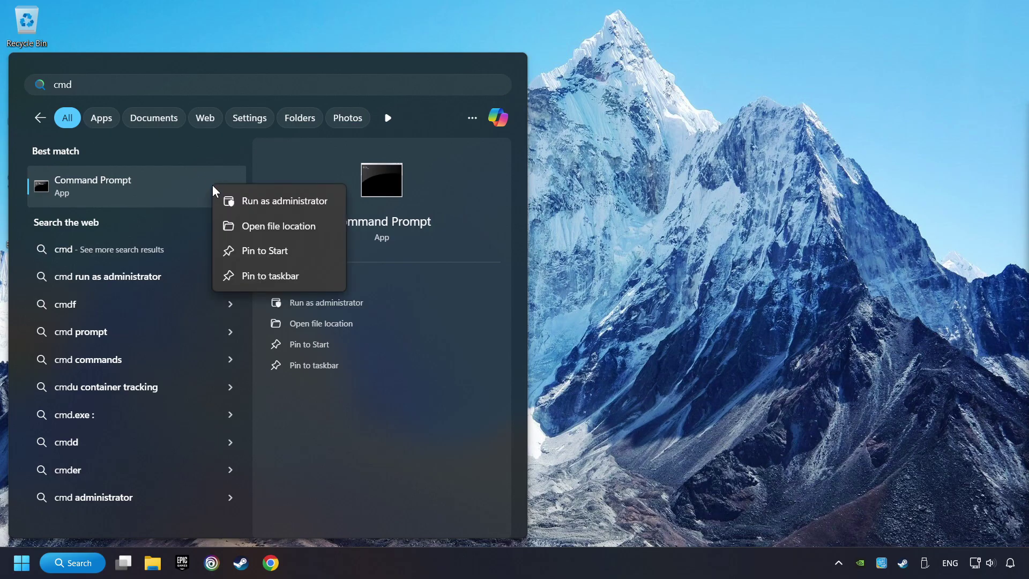
pyautogui.click(274, 203)
# - Run sfc /scannow in the admin prompt, then bring up the Start menu's power options
pyautogui.moveTo(269, 94); pyautogui.dragTo(388, 122)
pyautogui.write('sfc /scannow')
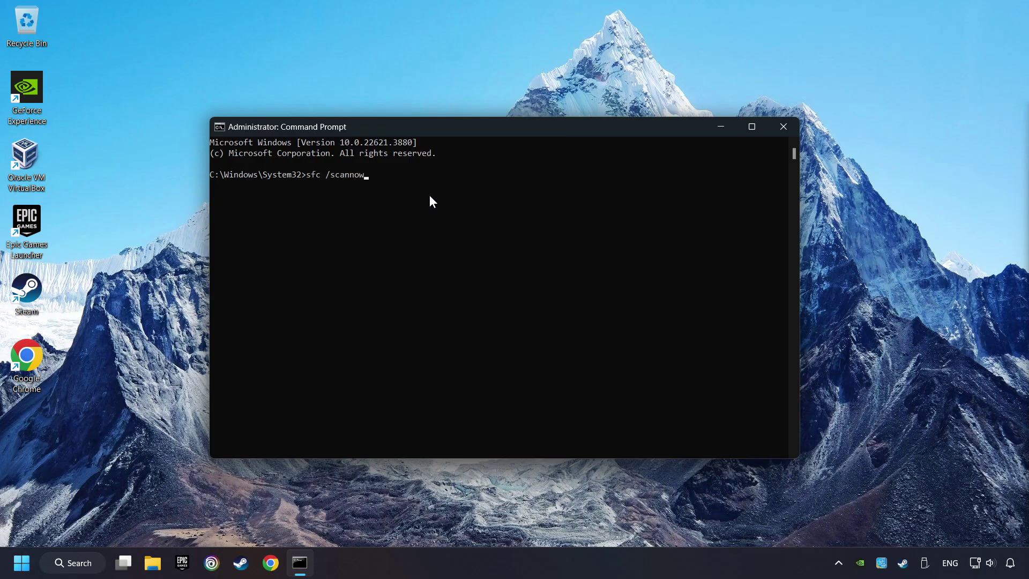
pyautogui.press('Return')
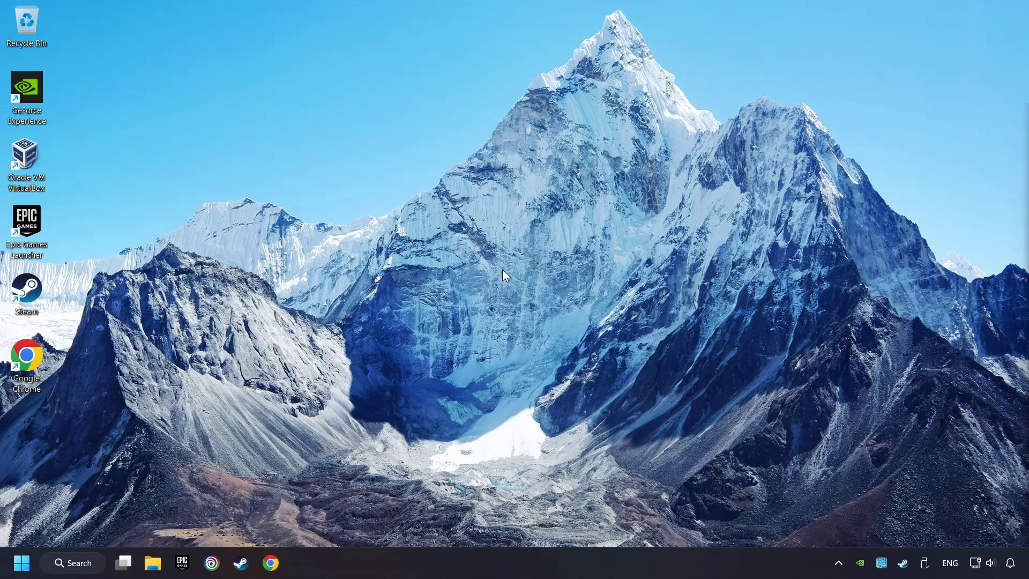
pyautogui.click(21, 552)
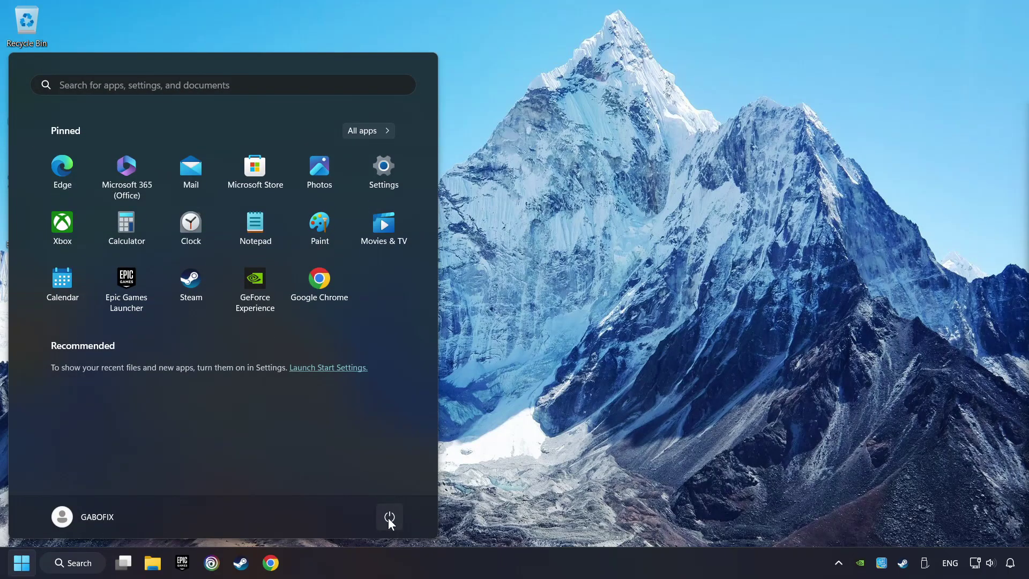